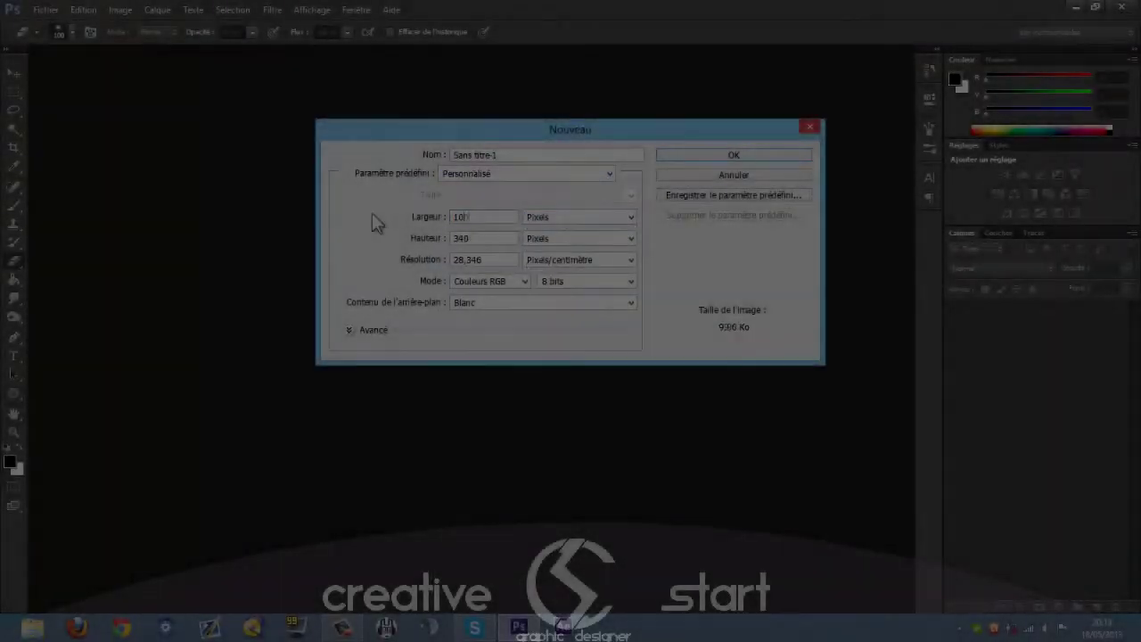
# Create a 1000×1000 px canvas, add an empty layer and show the rulers
pyautogui.write('00')
pyautogui.press('Tab')
pyautogui.write('1000')
pyautogui.press('Return')
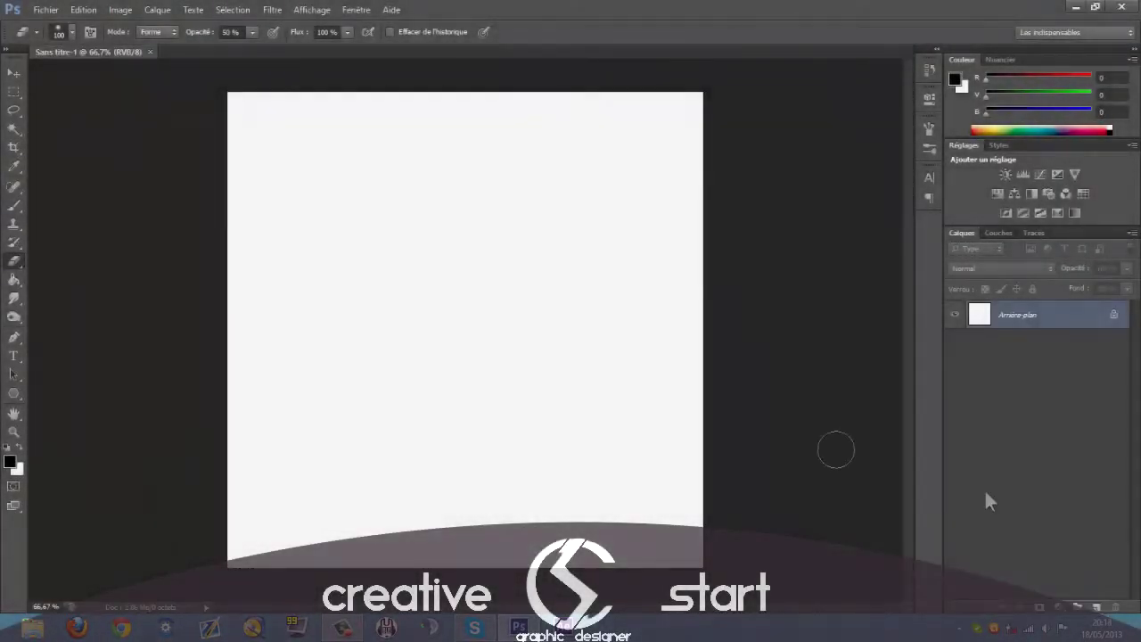
pyautogui.hotkey('ctrl', 'shift', 'n')
pyautogui.hotkey('ctrl', 'r')
# Drag out horizontal and vertical guides, including ones near 20 cm and 21.5 cm
pyautogui.moveTo(280, 71); pyautogui.dragTo(281, 335)
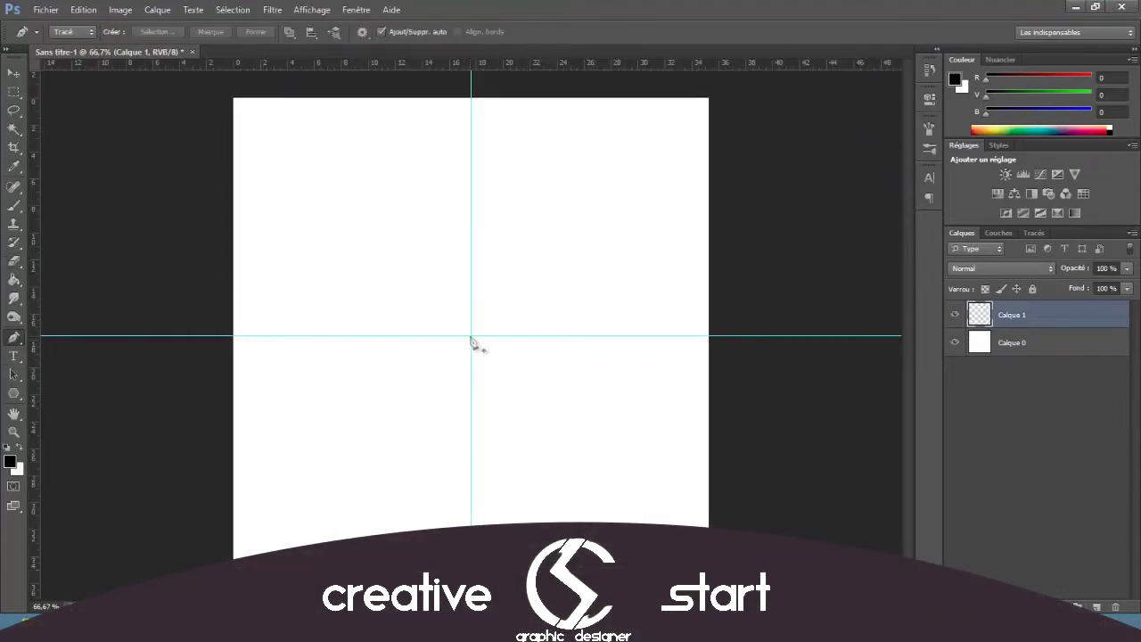
pyautogui.moveTo(445, 63); pyautogui.dragTo(424, 421)
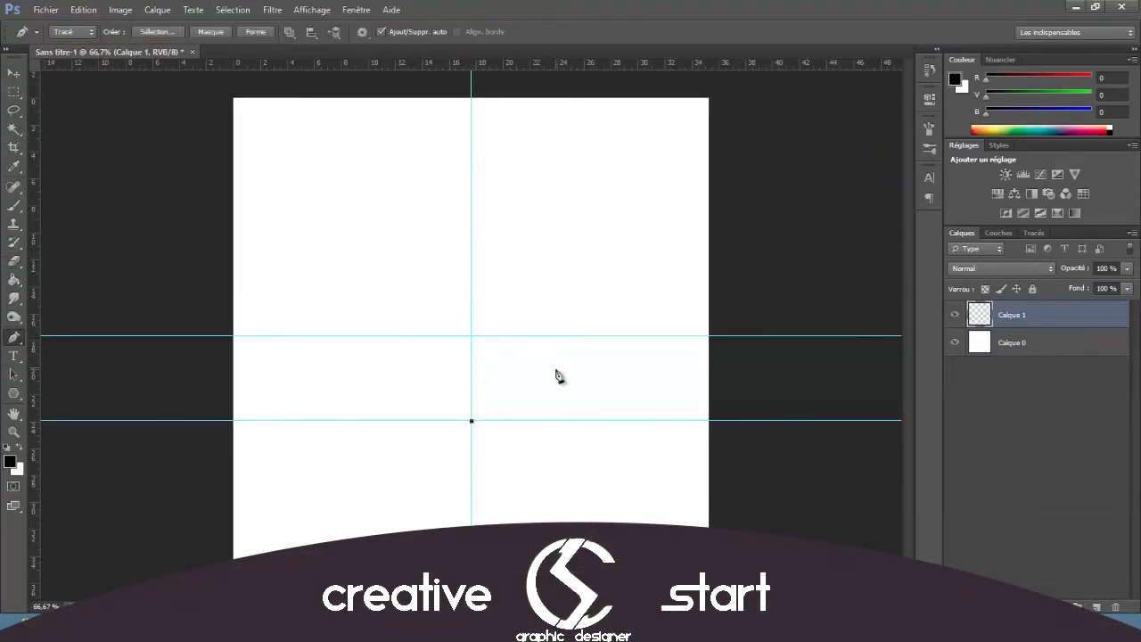
pyautogui.scroll(3, 434, 419)
pyautogui.scroll(3, 561, 331)
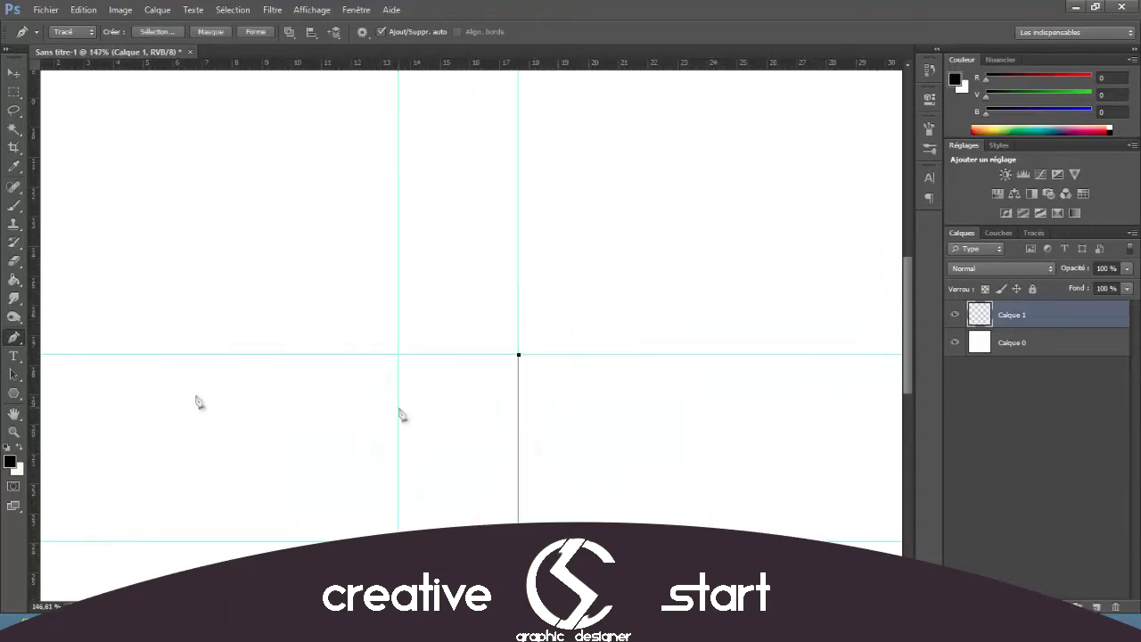
pyautogui.moveTo(401, 414); pyautogui.dragTo(591, 416)
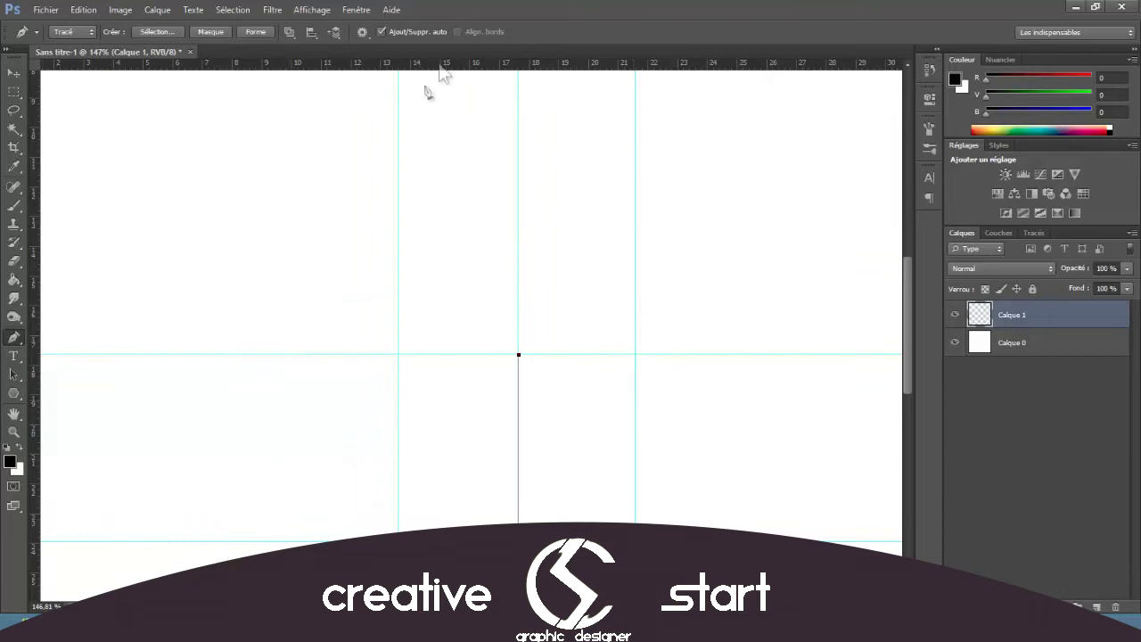
pyautogui.moveTo(444, 204); pyautogui.dragTo(448, 425)
pyautogui.moveTo(36, 419); pyautogui.dragTo(631, 481)
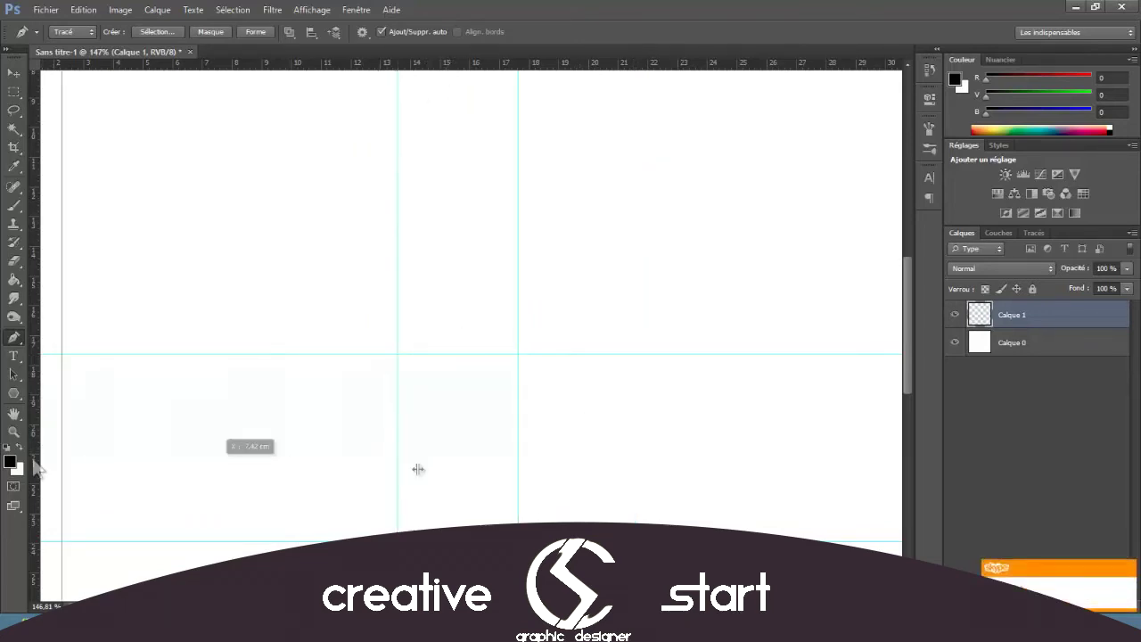
pyautogui.moveTo(446, 62); pyautogui.dragTo(444, 426)
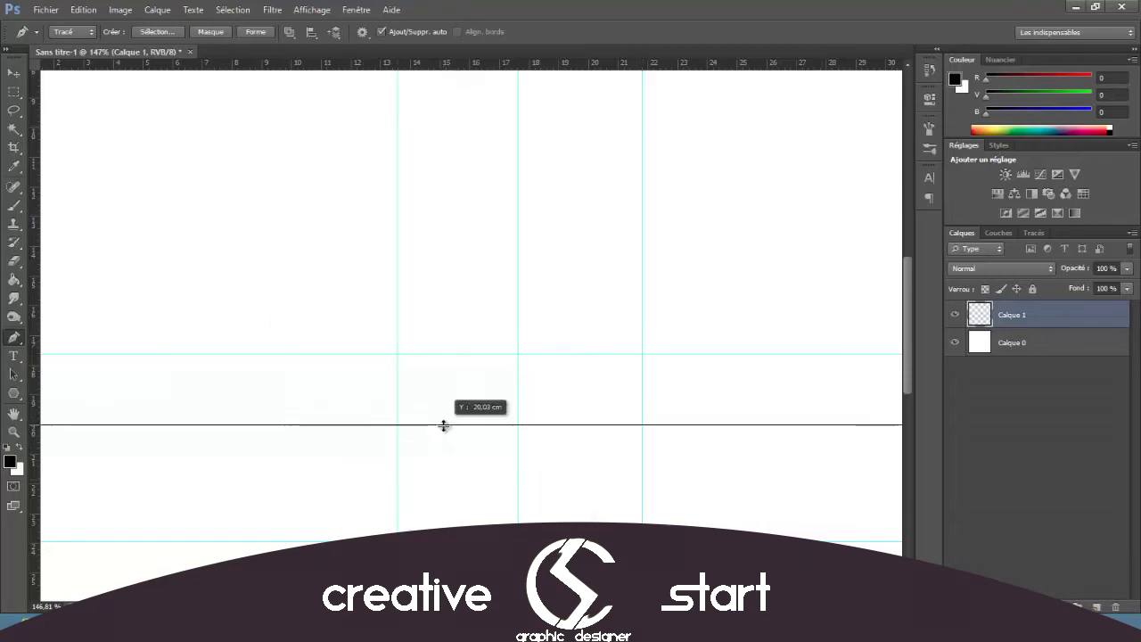
# Add a higher horizontal guide and stroke the drawn cube path
pyautogui.moveTo(526, 62); pyautogui.dragTo(526, 283)
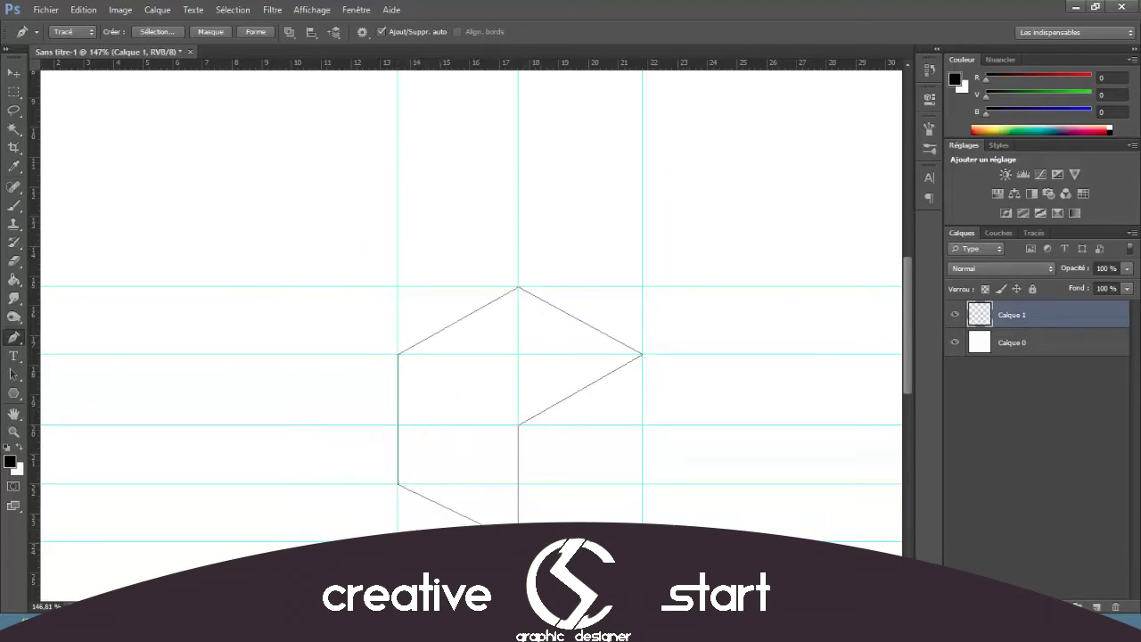
pyautogui.rightClick(492, 189)
pyautogui.click(547, 288)
pyautogui.click(666, 216)
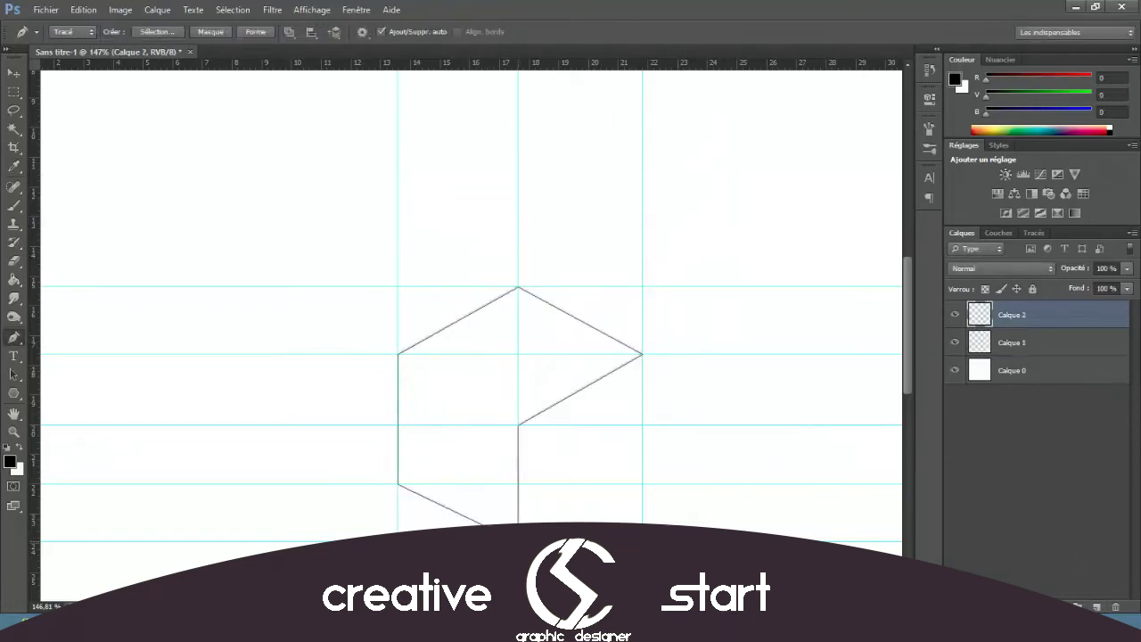
pyautogui.rightClick(606, 432)
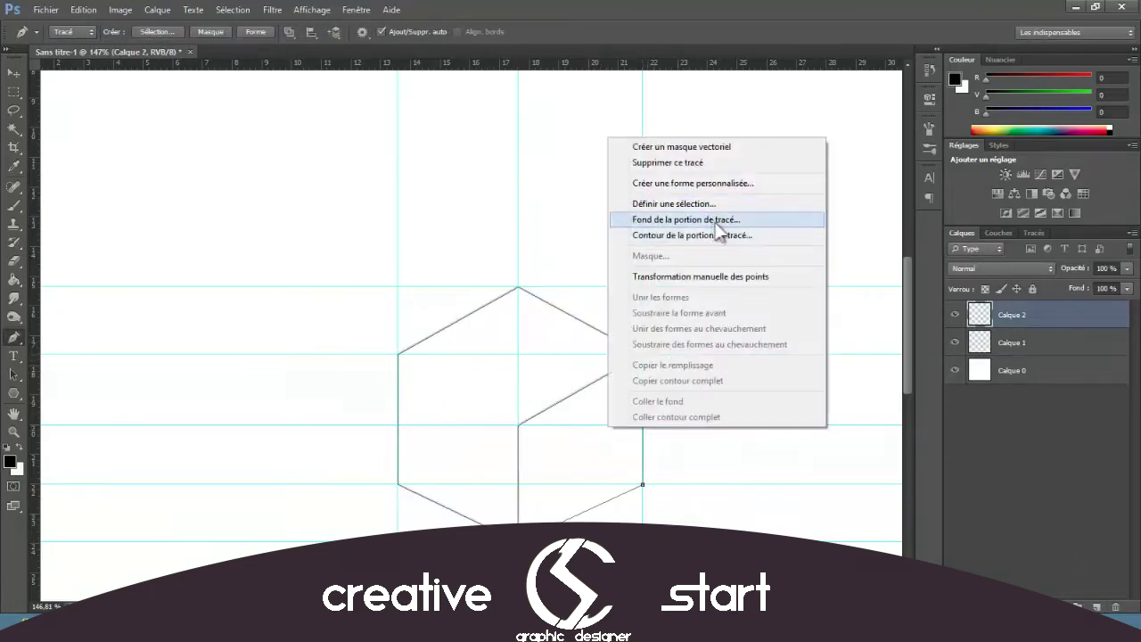
pyautogui.click(722, 234)
# Draw the cube's missing left edge and stroke it
pyautogui.click(398, 355)
pyautogui.rightClick(479, 367)
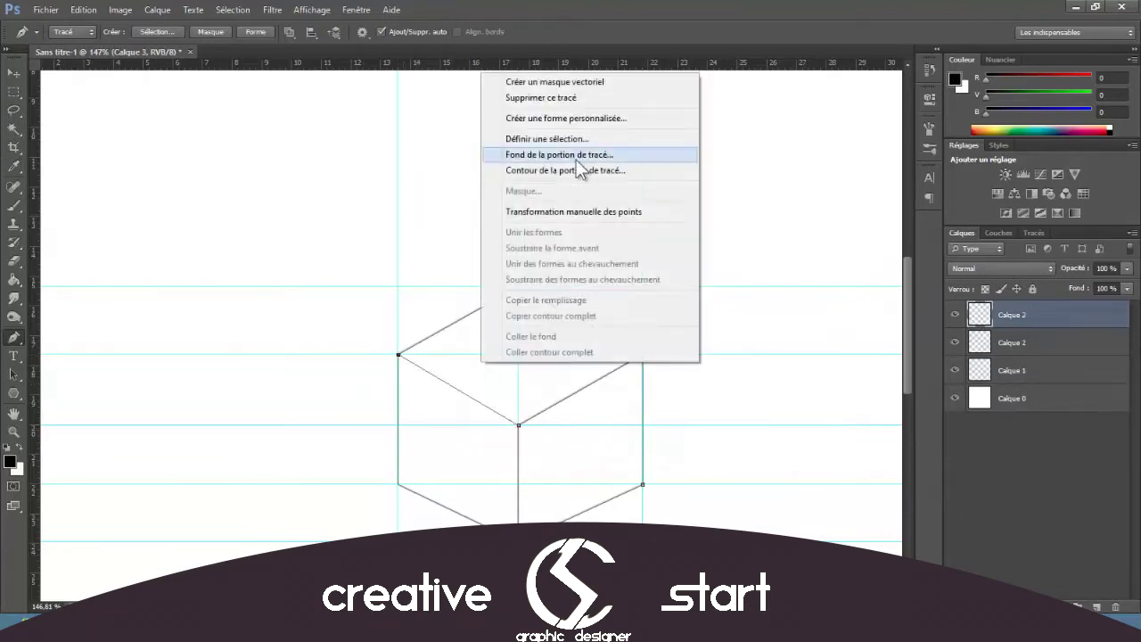
pyautogui.click(571, 171)
pyautogui.press('e')
# Return to the Layers list and load the layer's pixels as a selection
pyautogui.click(1034, 232)
pyautogui.click(951, 308)
pyautogui.click(962, 232)
pyautogui.scroll(-3, 790, 331)
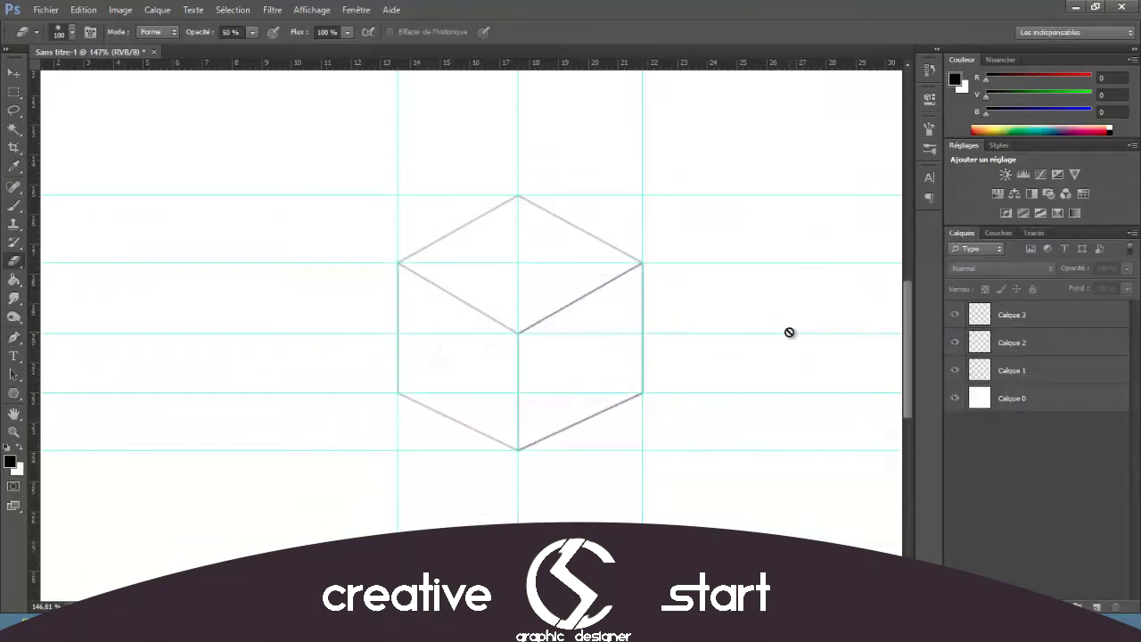
pyautogui.keyDown('ctrl'); pyautogui.click(980, 370); pyautogui.keyUp('ctrl')
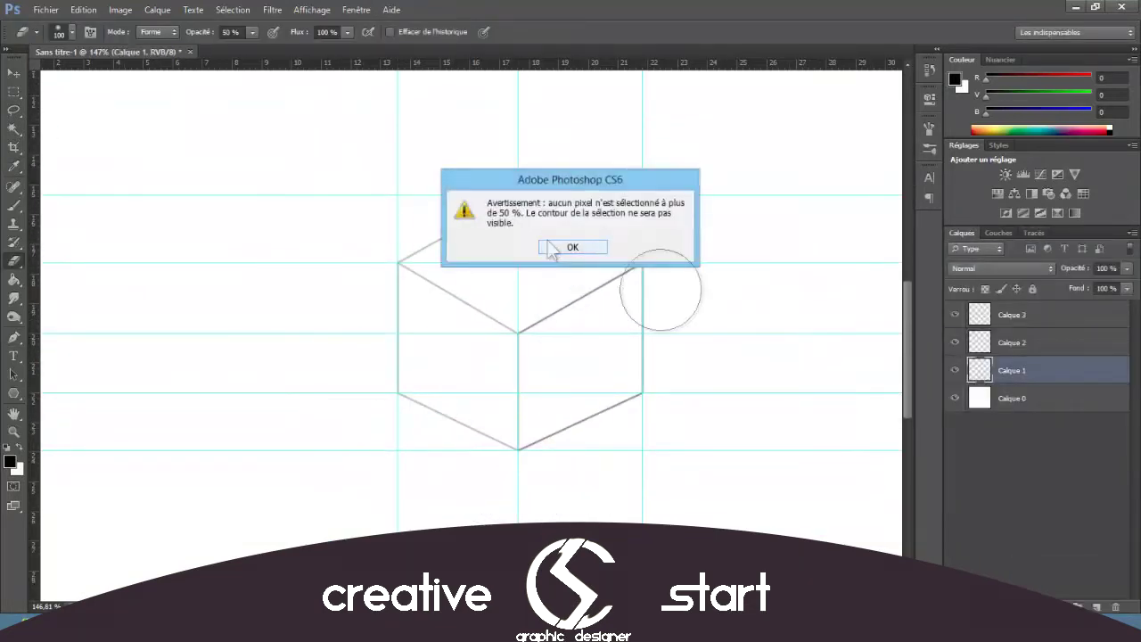
pyautogui.click(573, 247)
# Give Calque 1 a black Color Overlay layer style
pyautogui.doubleClick(1012, 370)
pyautogui.click(594, 277)
pyautogui.click(876, 155)
pyautogui.click(1096, 140)
pyautogui.click(1036, 134)
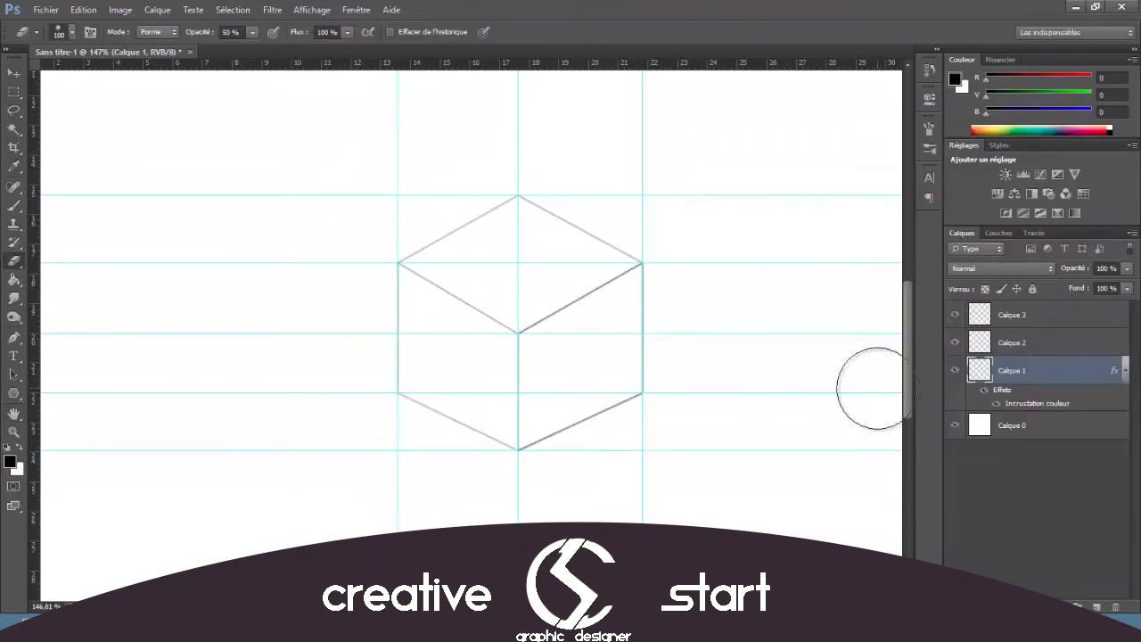
pyautogui.click(1021, 315)
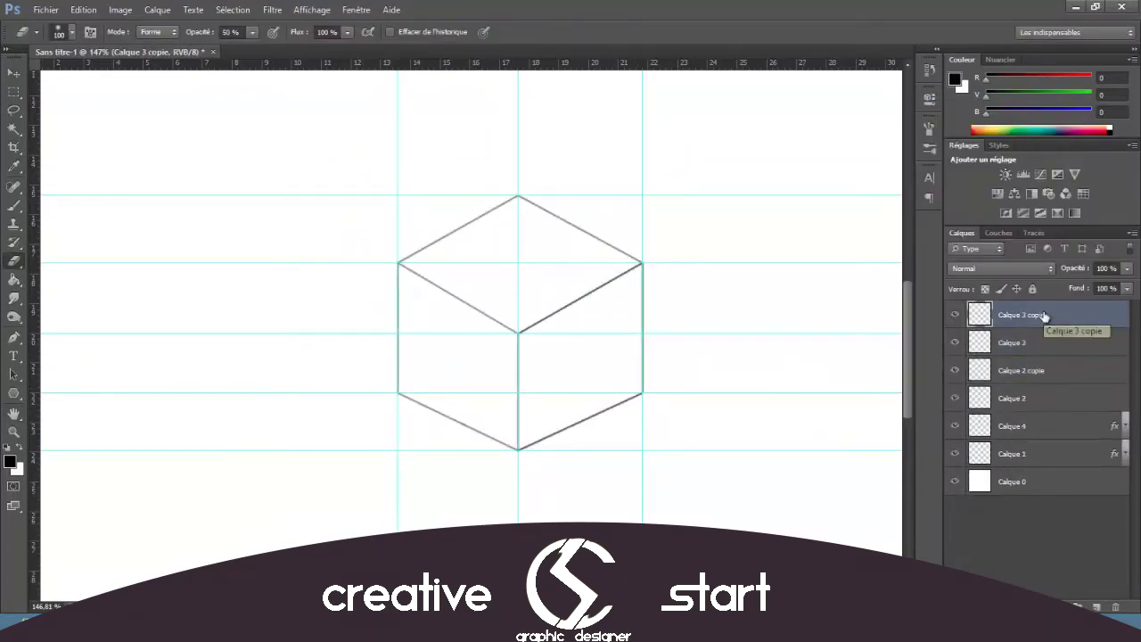
# Duplicate the cube layers and move the copy below the original cube
pyautogui.keyDown('shift'); pyautogui.click(1012, 454); pyautogui.keyUp('shift')
pyautogui.hotkey('ctrl', 'j')
pyautogui.hotkey('ctrl', 't')
pyautogui.moveTo(576, 357)
pyautogui.mouseDown()
pyautogui.moveTo(276, 294)
pyautogui.moveTo(686, 555)
pyautogui.mouseUp()
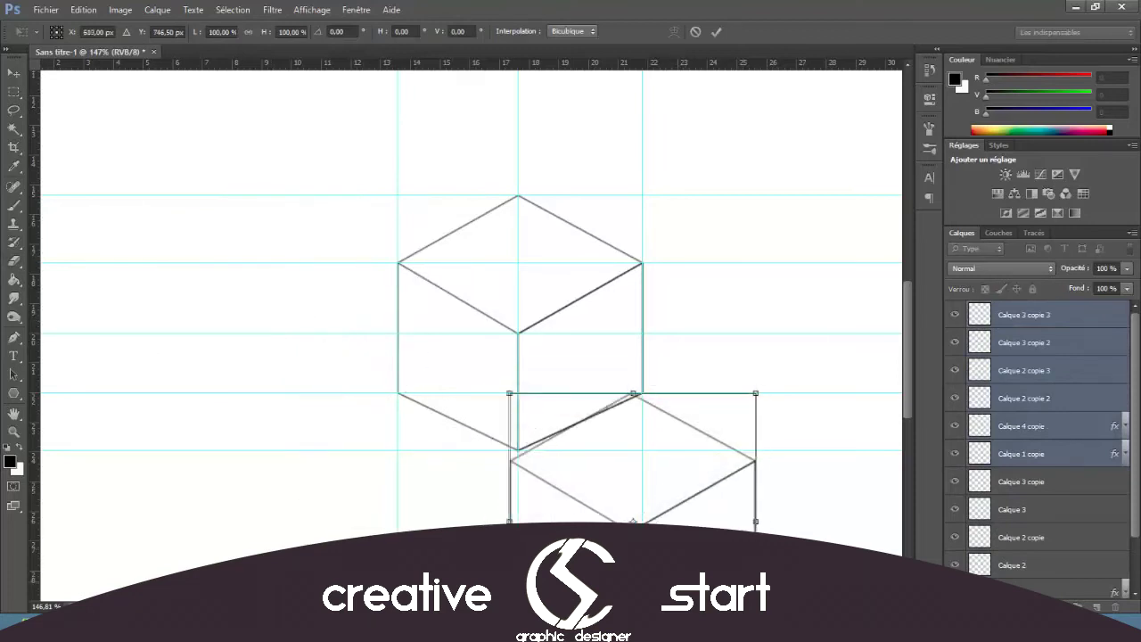
pyautogui.moveTo(633, 463); pyautogui.dragTo(739, 382)
# Rotate the cube copy 90° and flip it upside-down beneath the original
pyautogui.rightClick(764, 146)
pyautogui.click(809, 316)
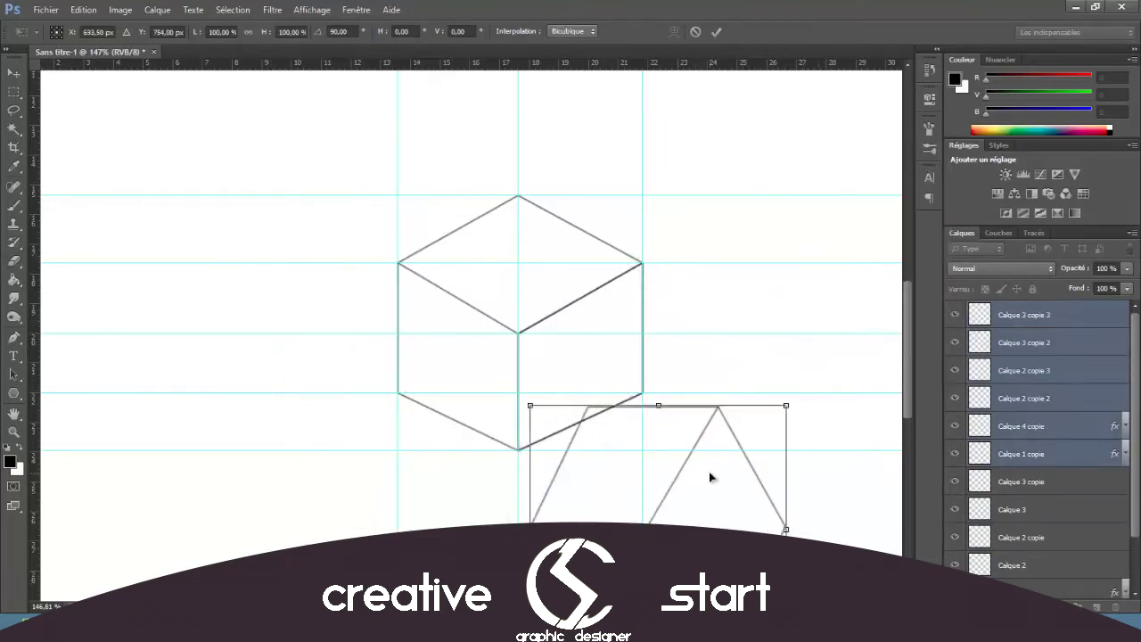
pyautogui.scroll(-5, 710, 478)
pyautogui.moveTo(678, 294); pyautogui.dragTo(527, 299)
pyautogui.rightClick(523, 148)
pyautogui.click(615, 324)
pyautogui.press('Return')
# Merge the copied cube layers, name the result 'bas' and add a new layer
pyautogui.press('e')
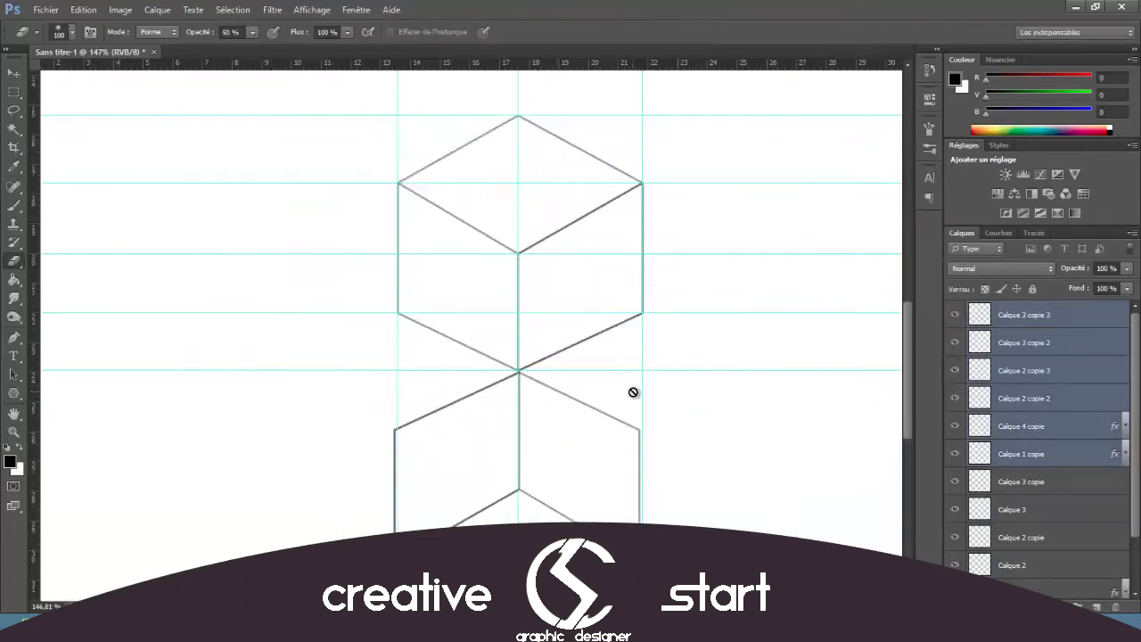
pyautogui.hotkey('ctrl', 'e')
pyautogui.doubleClick(1023, 315)
pyautogui.write('bas')
pyautogui.press('Return')
pyautogui.hotkey('ctrl', 'shift', 'alt', 'n')
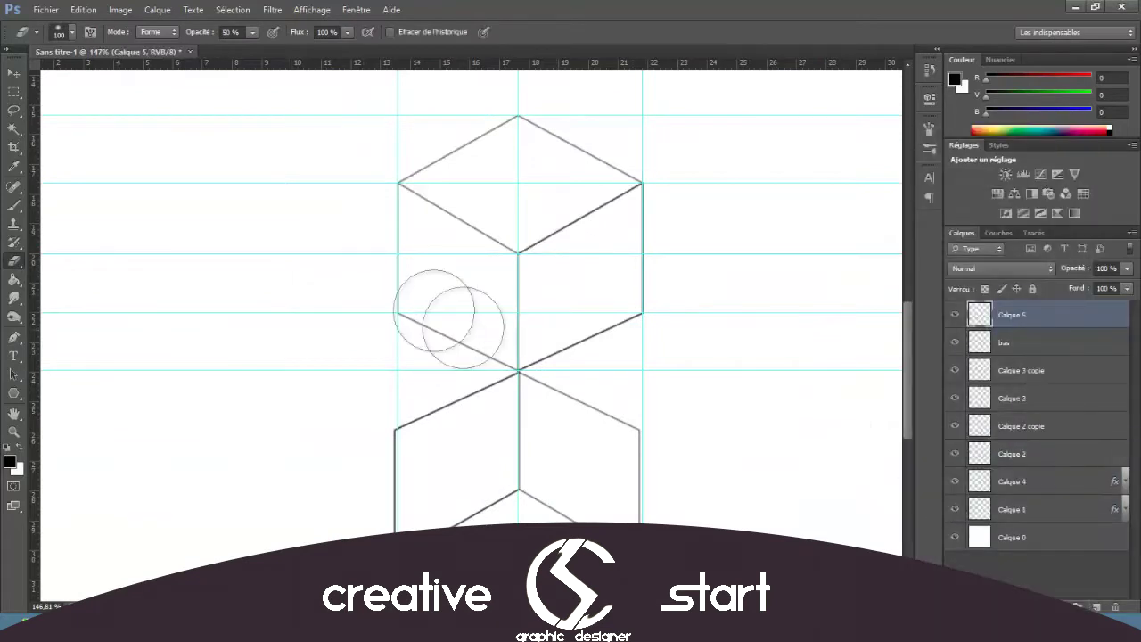
pyautogui.press('p')
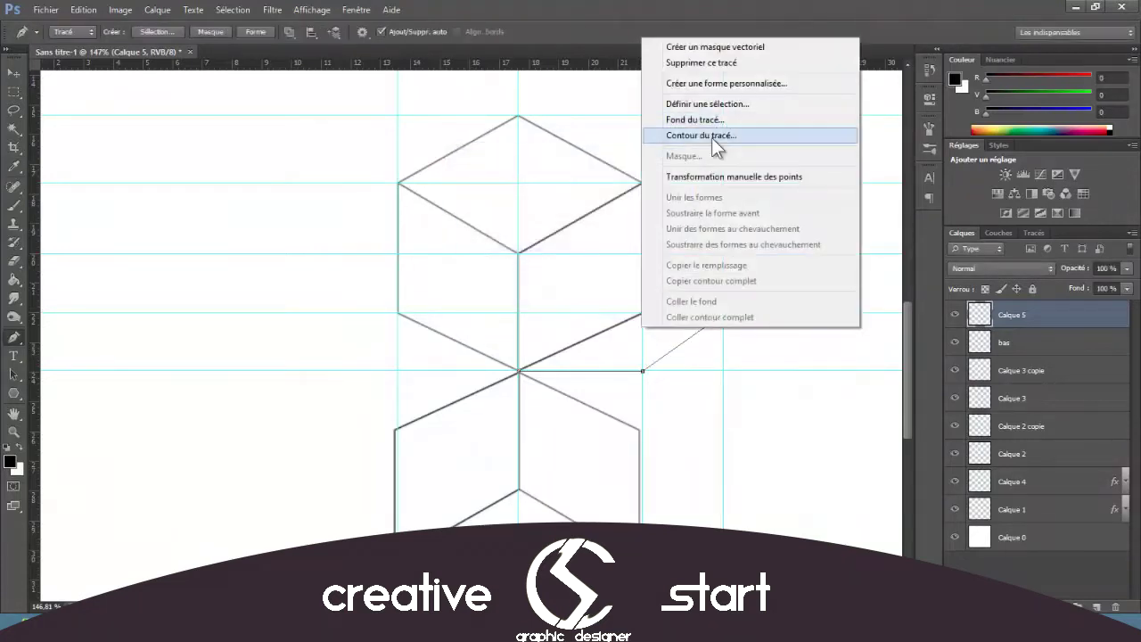
# Add a guide at the diamond's right tip and stroke the diamond path outline
pyautogui.press('Delete')
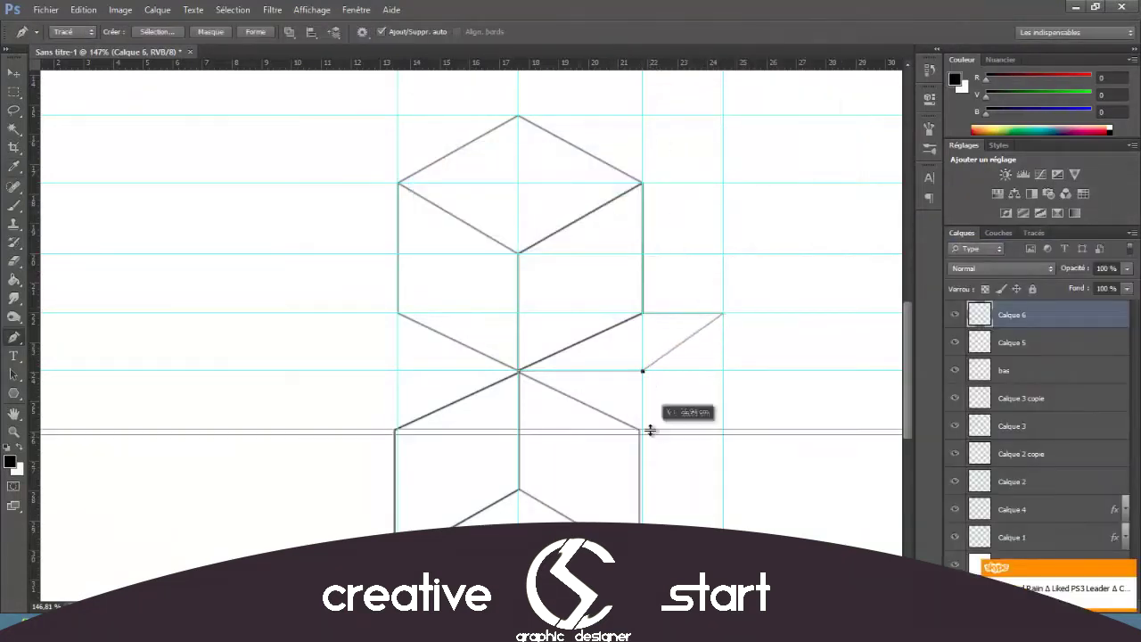
pyautogui.moveTo(36, 395); pyautogui.dragTo(630, 430)
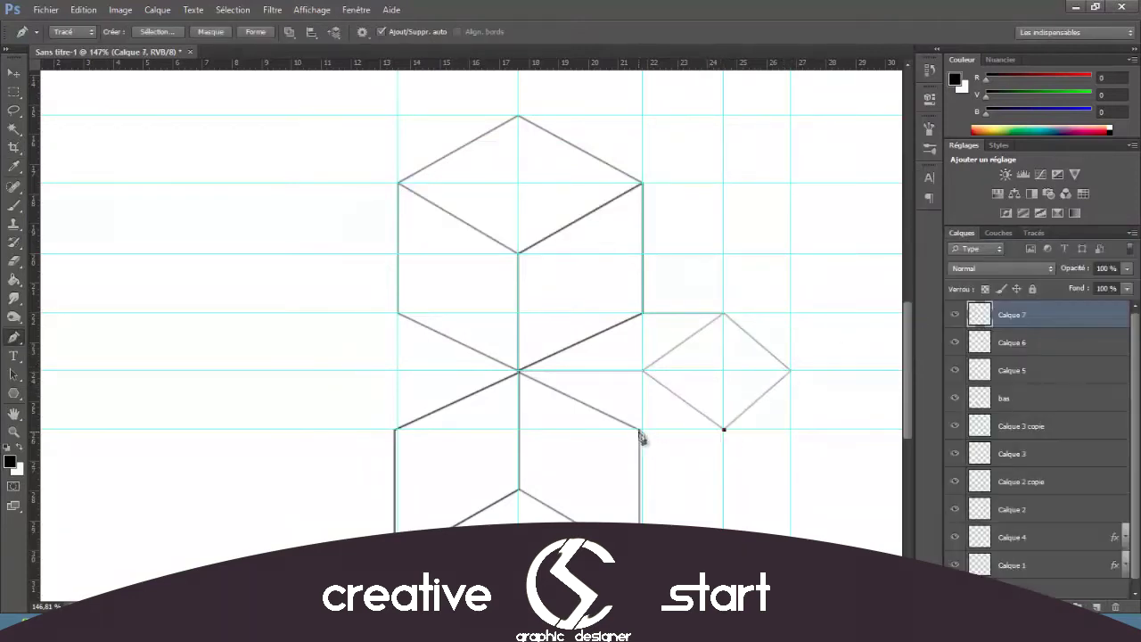
pyautogui.rightClick(642, 437)
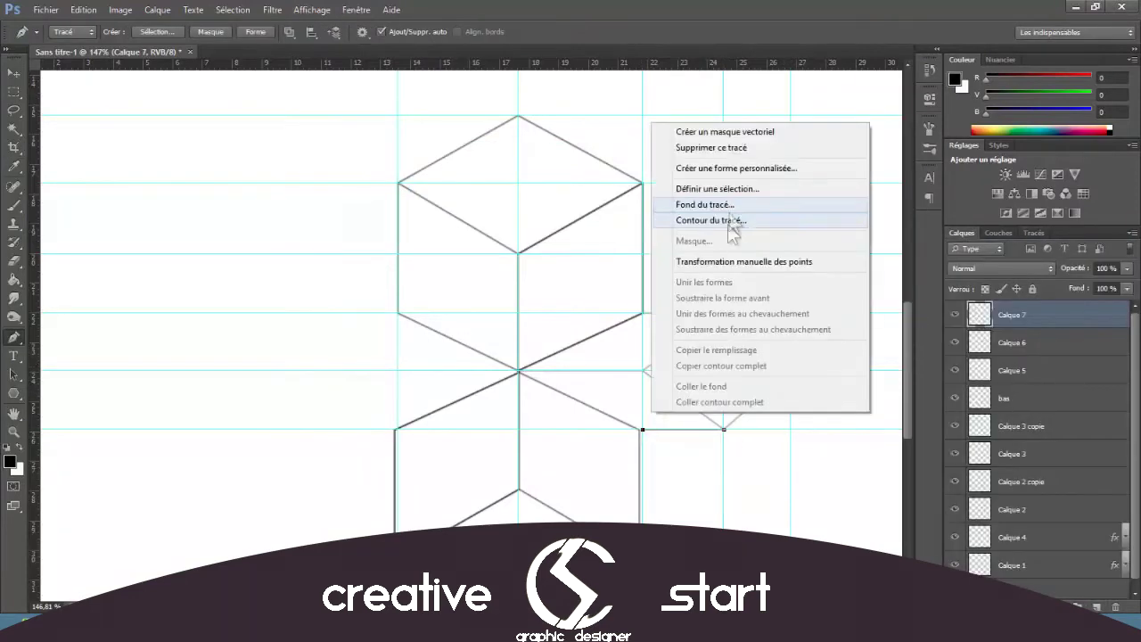
pyautogui.click(662, 224)
pyautogui.keyDown('shift'); pyautogui.click(1060, 370); pyautogui.keyUp('shift')
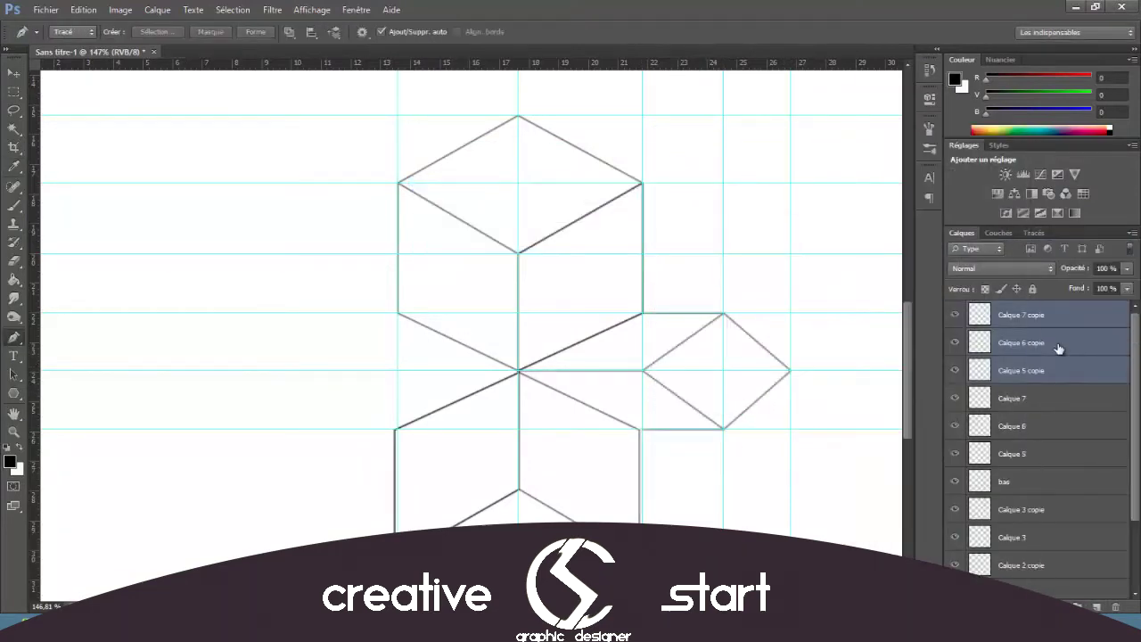
# Duplicate the three arm line layers and begin free-transforming the copies
pyautogui.hotkey('ctrl', 'j')
pyautogui.hotkey('ctrl', 'j')
pyautogui.hotkey('ctrl', 'j')
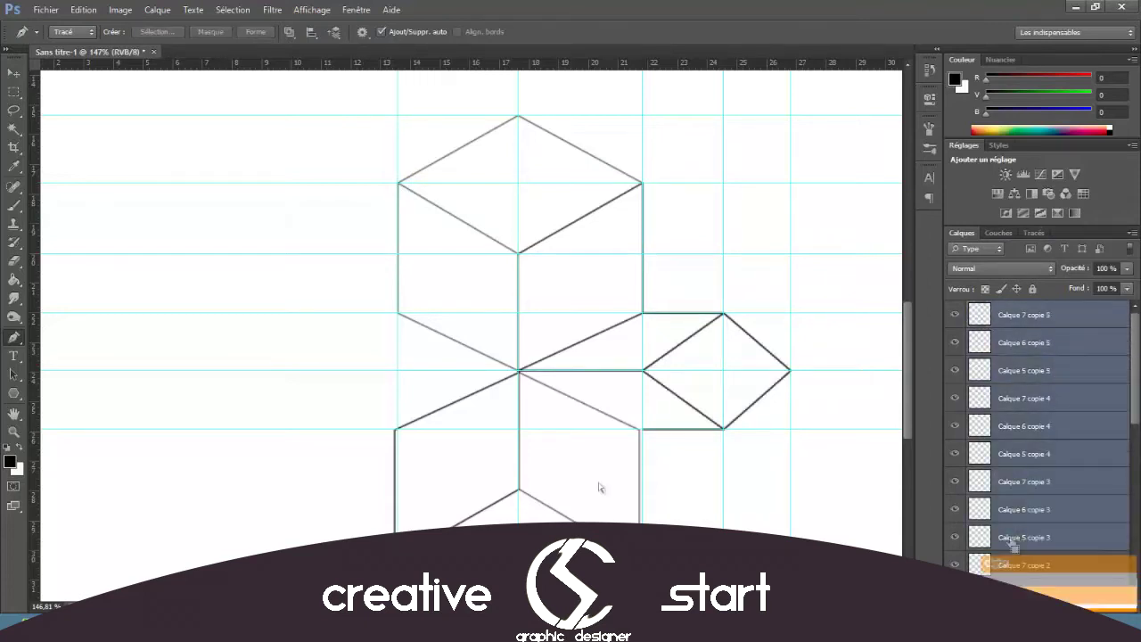
pyautogui.hotkey('ctrl', 't')
pyautogui.rightClick(365, 152)
# Rotate the copied arm 90°, move it to the right side and merge its layers
pyautogui.click(458, 347)
pyautogui.moveTo(459, 357); pyautogui.dragTo(449, 397)
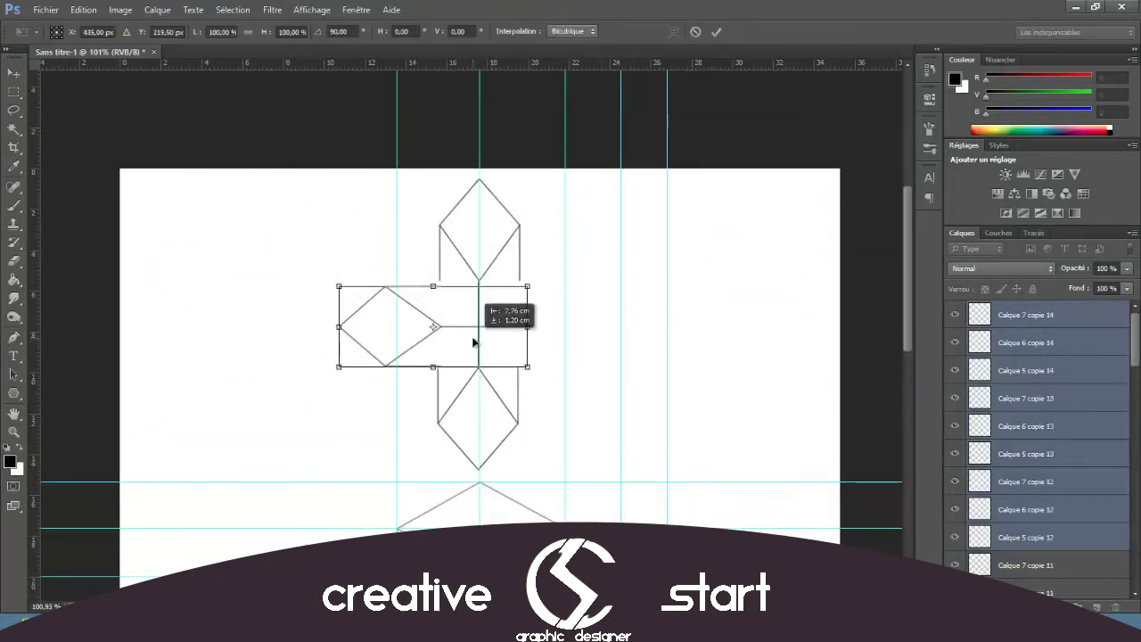
pyautogui.moveTo(472, 343); pyautogui.dragTo(585, 334)
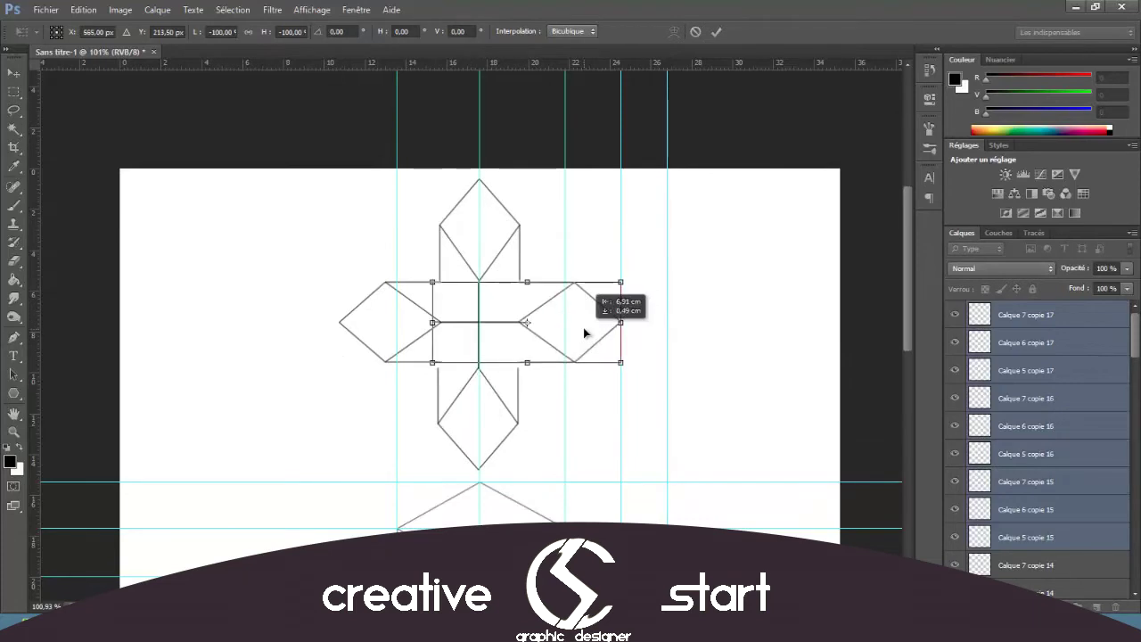
pyautogui.press('Return')
pyautogui.hotkey('ctrl', 'e')
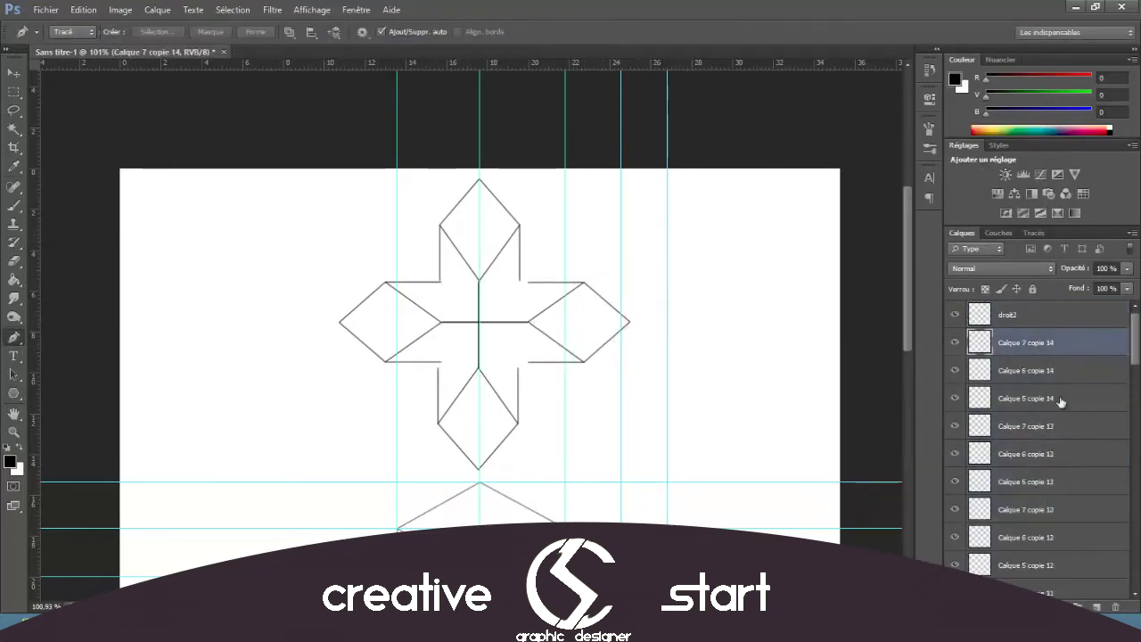
# Merge arm copies 12 to 14 into the left arm layer gauche2
pyautogui.scroll(-3, 1060, 402)
pyautogui.click(999, 481)
pyautogui.scroll(-3, 952, 486)
pyautogui.scroll(3, 957, 428)
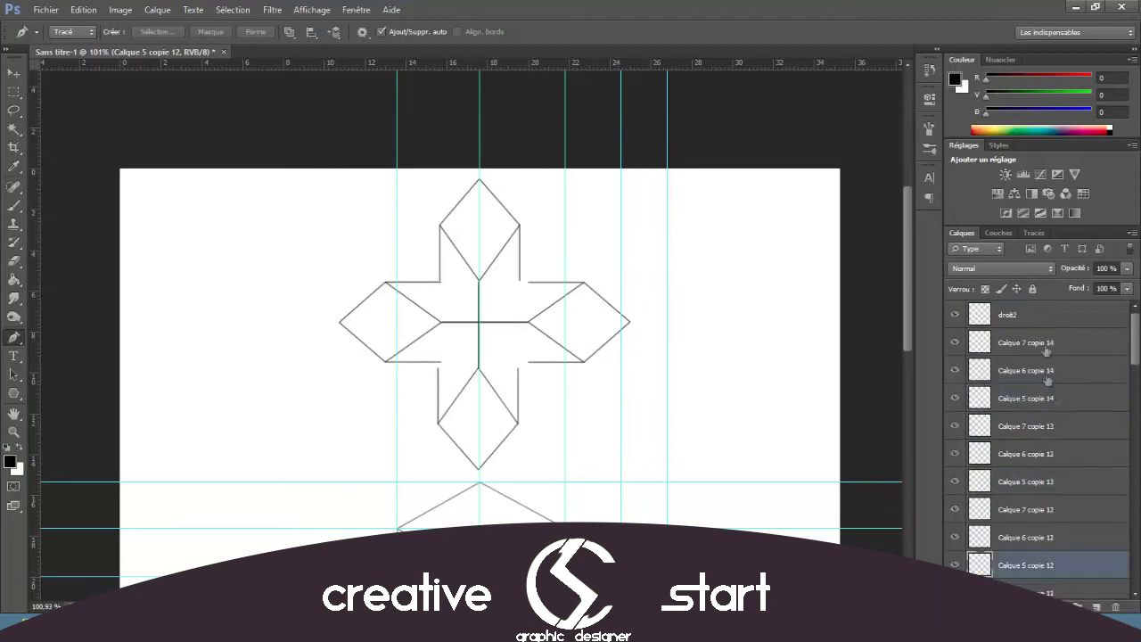
pyautogui.keyDown('shift'); pyautogui.click(1026, 342); pyautogui.keyUp('shift')
pyautogui.hotkey('ctrl', 't')
pyautogui.press('Escape')
pyautogui.hotkey('ctrl', 'e')
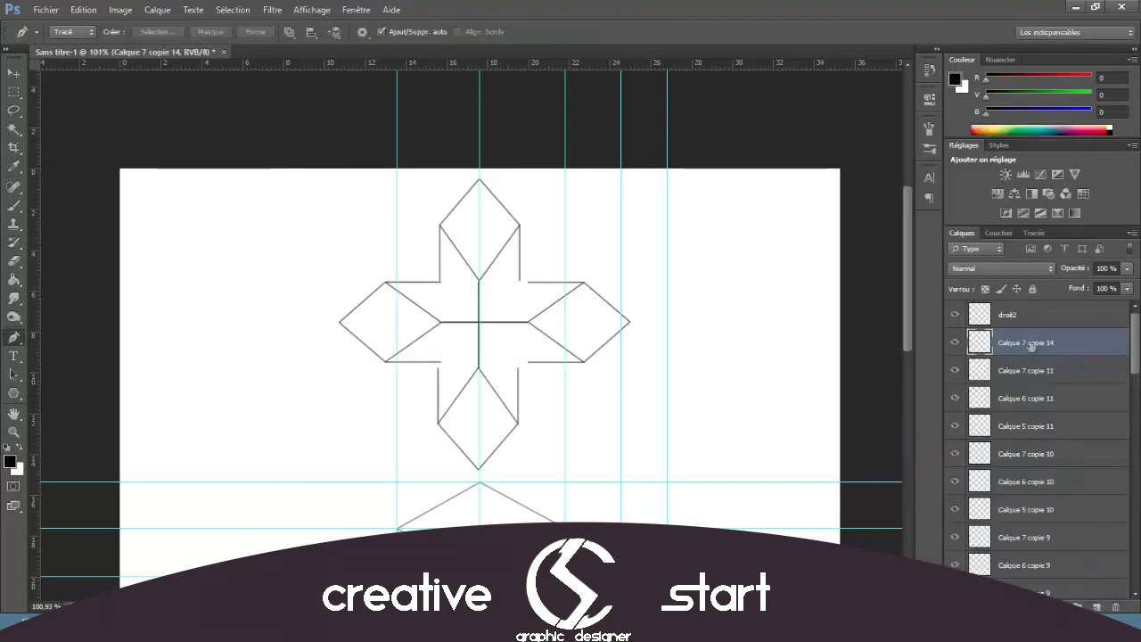
pyautogui.write('gauche2')
pyautogui.press('Return')
# Nudge the side arms slightly left and transform the vertical arm copies 8 to 10
pyautogui.hotkey('ctrl', 't')
pyautogui.moveTo(577, 345); pyautogui.dragTo(568, 345)
pyautogui.press('Return')
pyautogui.press('p')
pyautogui.click(1072, 372)
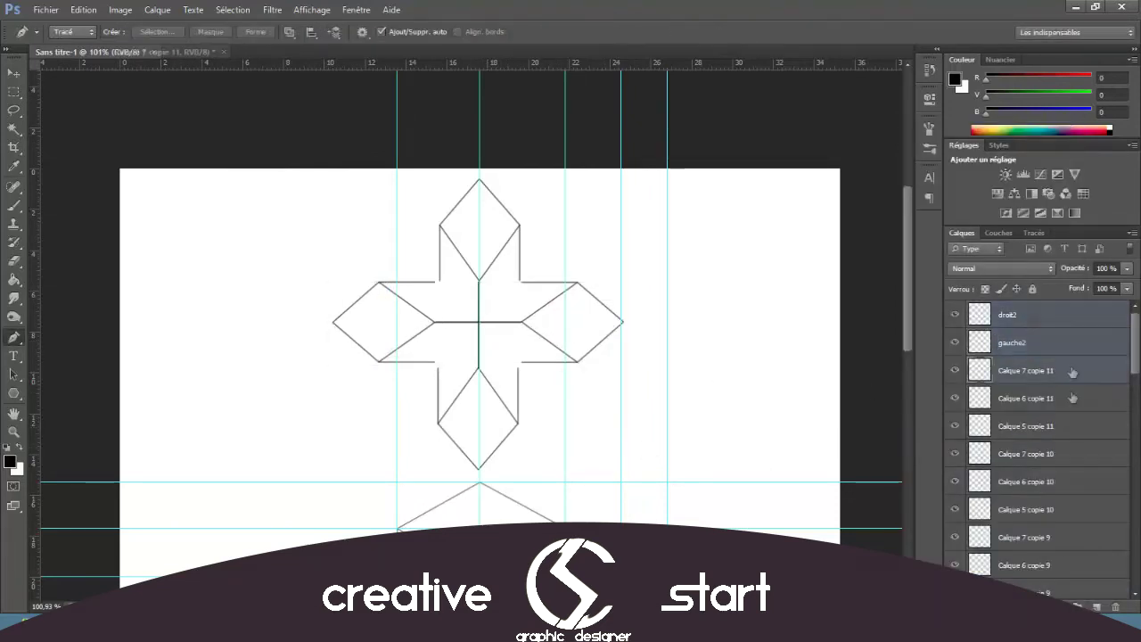
pyautogui.keyDown('shift'); pyautogui.click(1076, 538); pyautogui.keyUp('shift')
pyautogui.hotkey('ctrl', 't')
pyautogui.press('Return')
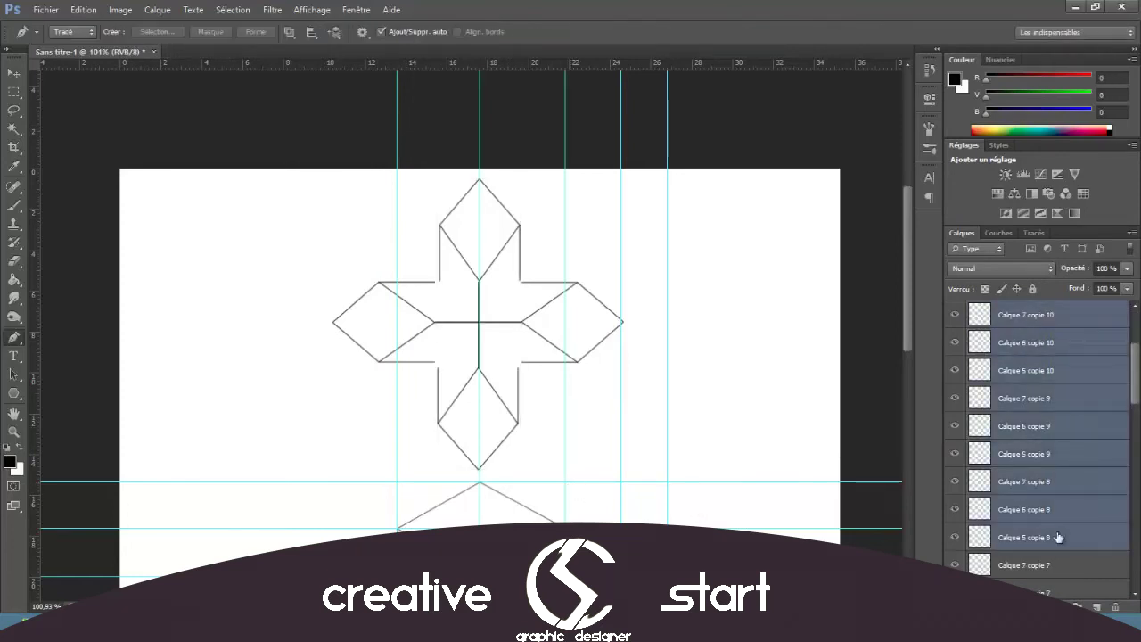
# Select the bottom arm's copy layers and free-transform them
pyautogui.click(1063, 538)
pyautogui.click(963, 397)
pyautogui.scroll(2, 980, 401)
pyautogui.keyDown('shift'); pyautogui.click(1005, 373); pyautogui.keyUp('shift')
pyautogui.hotkey('ctrl', 't')
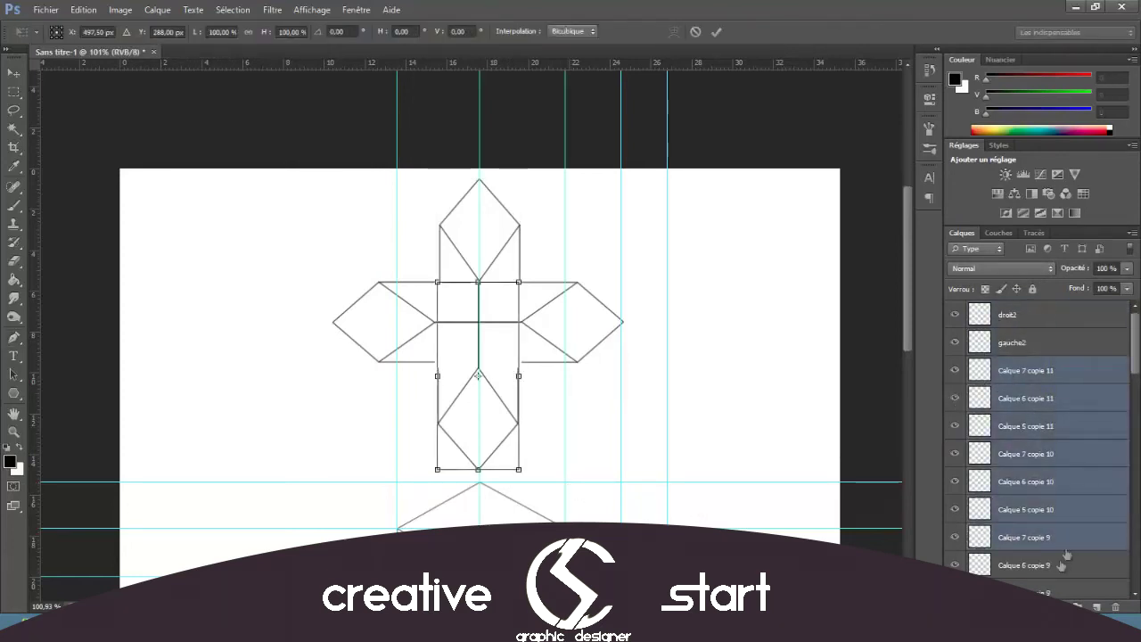
# Commit the bottom arm placement and merge its layers into bas2
pyautogui.scroll(-2, 1066, 554)
pyautogui.press('Return')
pyautogui.press('p')
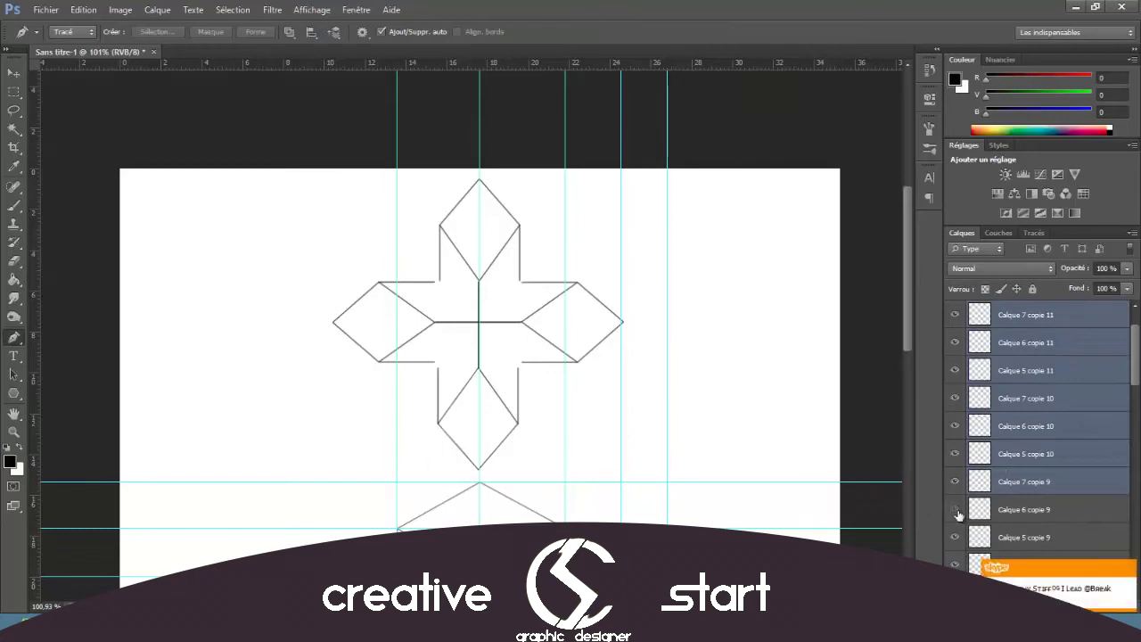
pyautogui.keyDown('shift'); pyautogui.click(1025, 509); pyautogui.keyUp('shift')
pyautogui.scroll(2, 1025, 446)
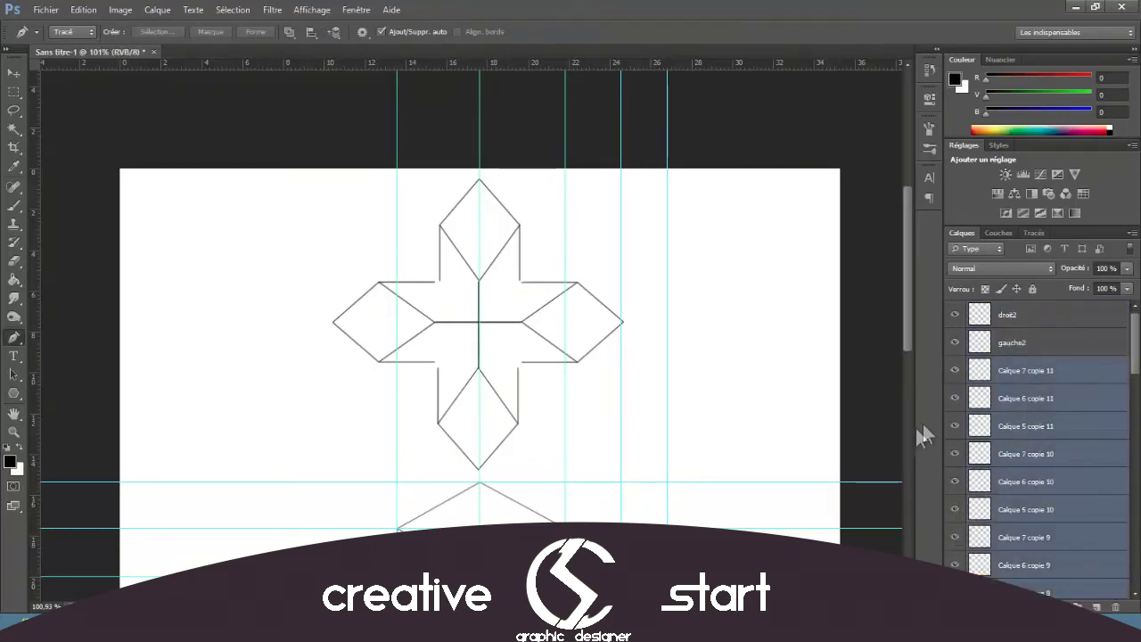
pyautogui.rightClick(1026, 379)
pyautogui.click(1007, 356)
pyautogui.doubleClick(1035, 370)
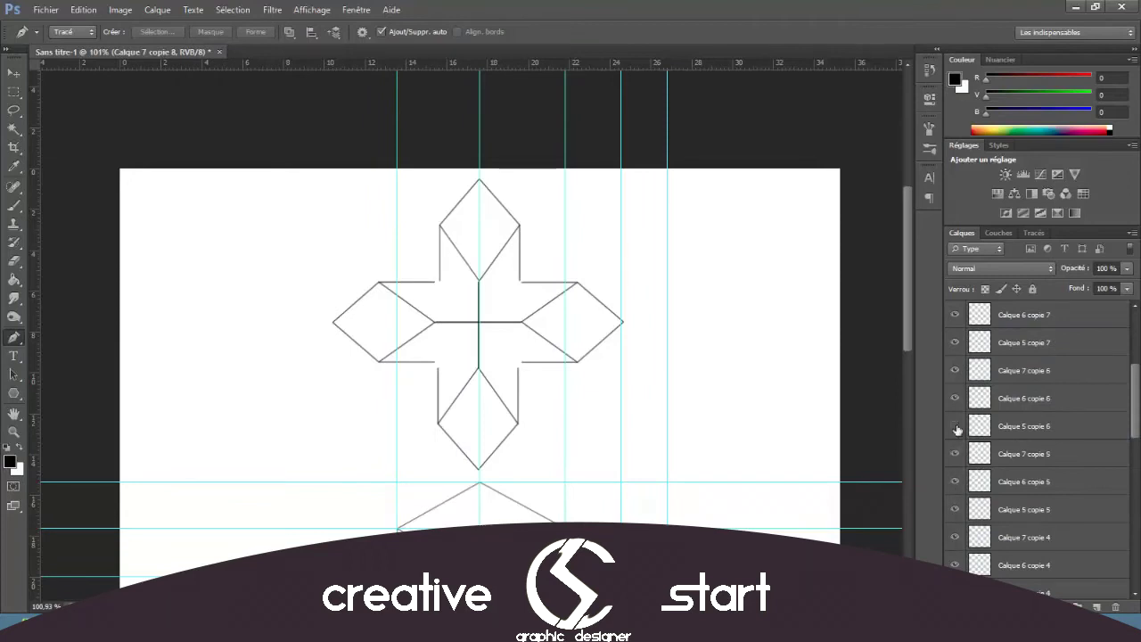
# Merge the top arm layers into one layer named haut2
pyautogui.keyDown('shift'); pyautogui.click(1055, 432); pyautogui.keyUp('shift')
pyautogui.rightClick(1025, 398)
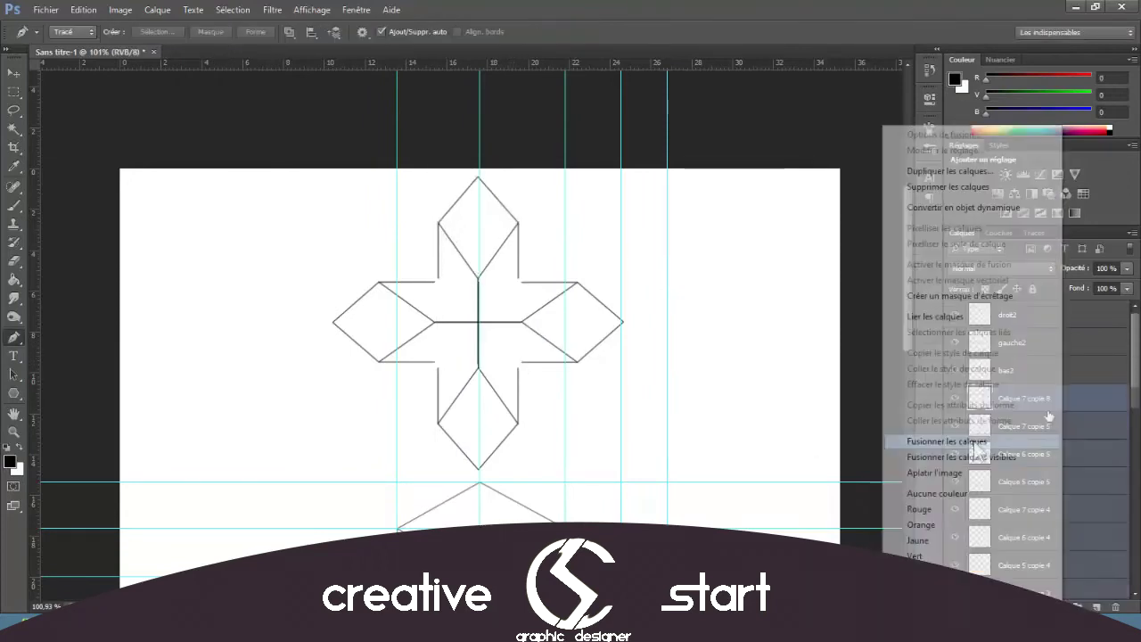
pyautogui.click(981, 432)
pyautogui.doubleClick(1026, 397)
pyautogui.write('haut2')
pyautogui.press('Return')
# Group the old construction layers into Groupe 1
pyautogui.scroll(-1, 591, 438)
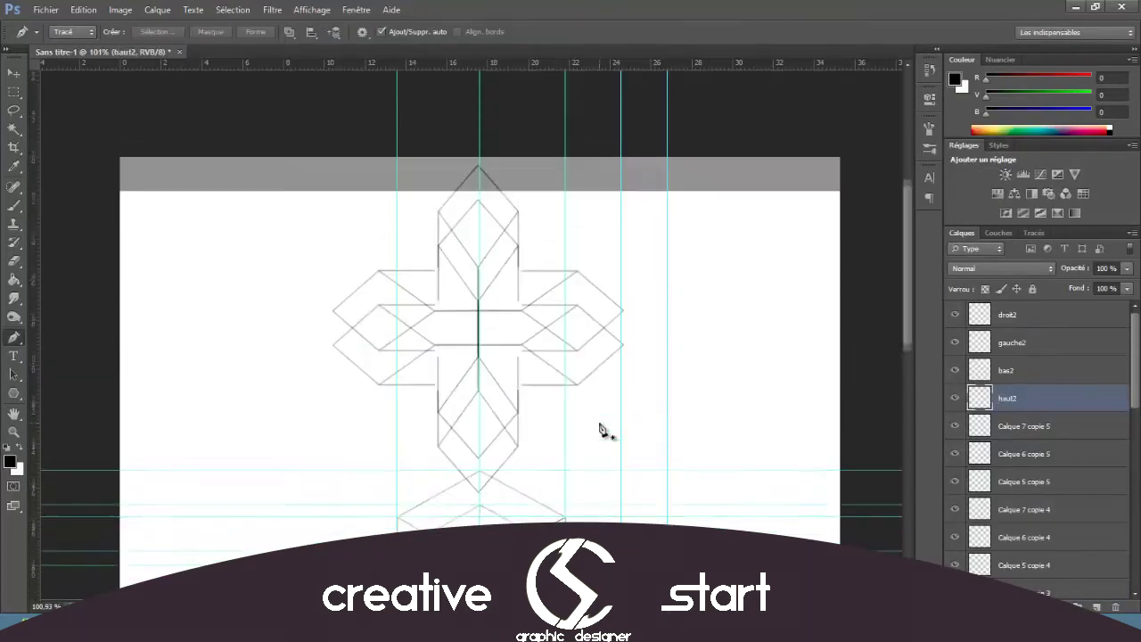
pyautogui.scroll(-4, 603, 432)
pyautogui.scroll(1, 603, 432)
pyautogui.click(1082, 365)
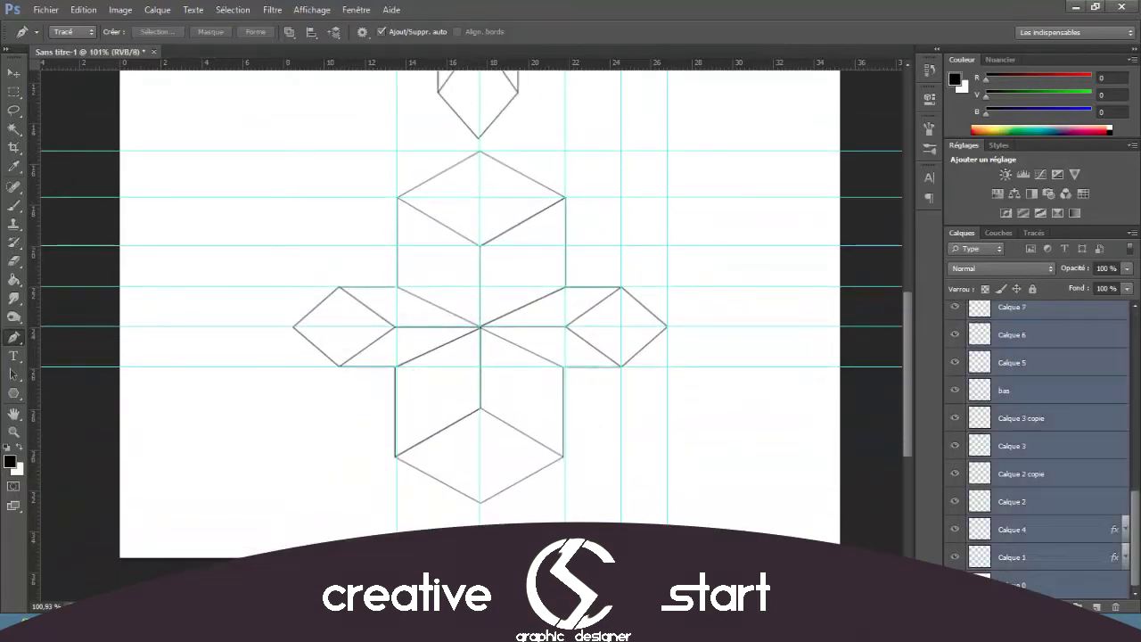
pyautogui.scroll(-3, 1045, 464)
pyautogui.keyDown('shift'); pyautogui.click(1026, 554); pyautogui.keyUp('shift')
pyautogui.hotkey('ctrl', 'g')
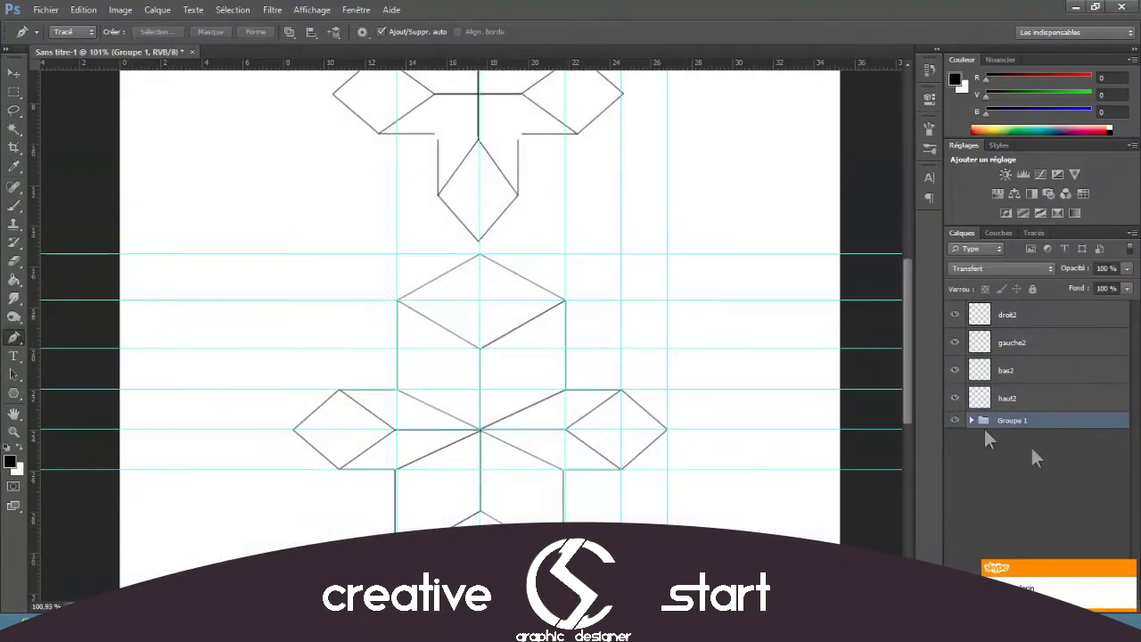
# Duplicate the cross's four arm layers and move the copy to the canvas's right side
pyautogui.scroll(5, 490, 381)
pyautogui.scroll(3, 490, 380)
pyautogui.hotkey('ctrl', 'j')
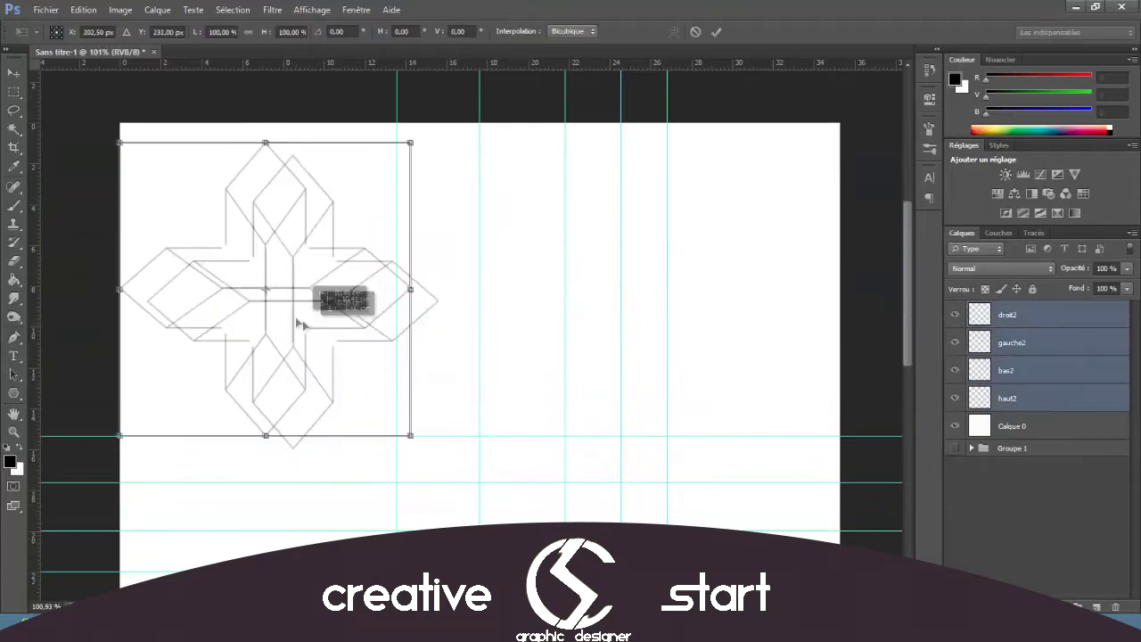
pyautogui.moveTo(375, 286)
pyautogui.mouseDown()
pyautogui.moveTo(489, 381)
pyautogui.moveTo(739, 357)
pyautogui.mouseUp()
pyautogui.hotkey('ctrl', 'e')
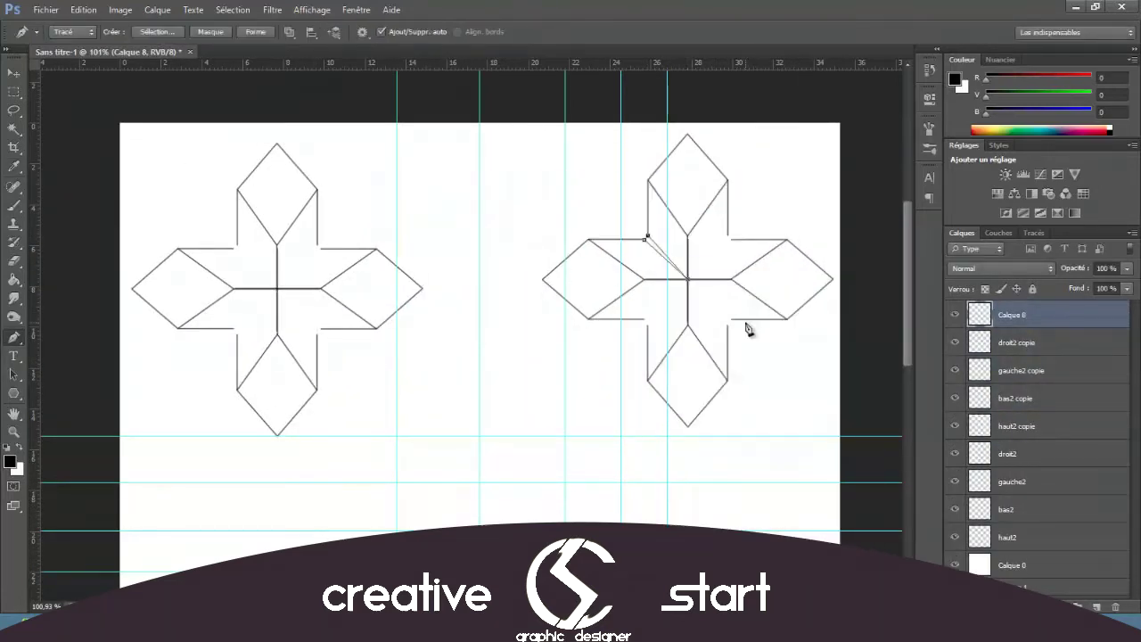
# Stroke the diagonal path and merge the diagonal line layers into one
pyautogui.click(1034, 232)
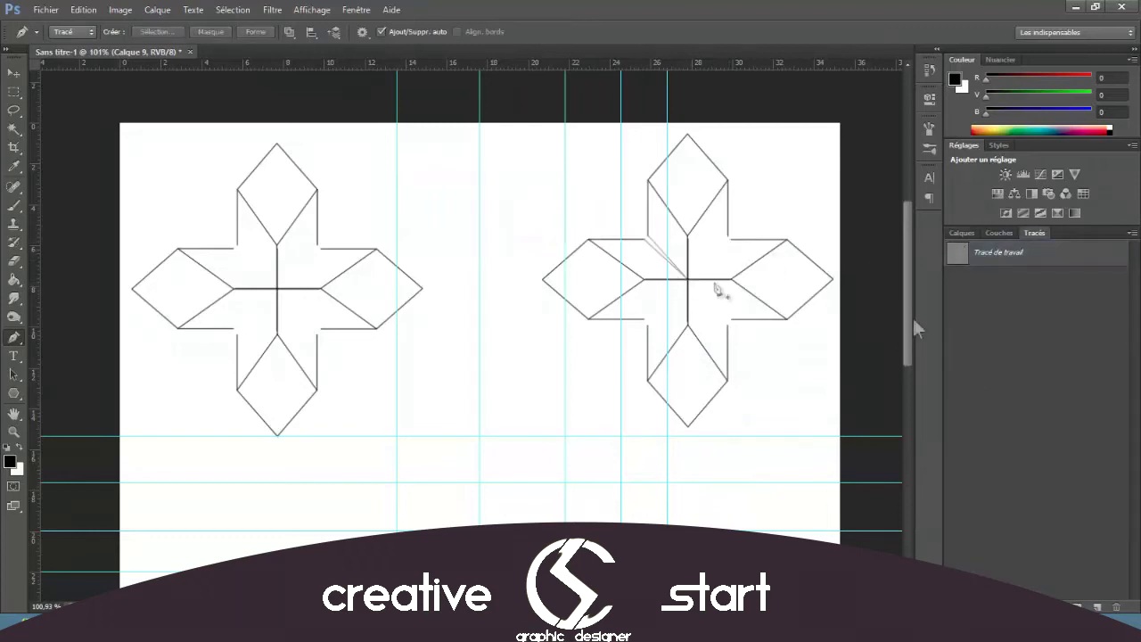
pyautogui.press('Return')
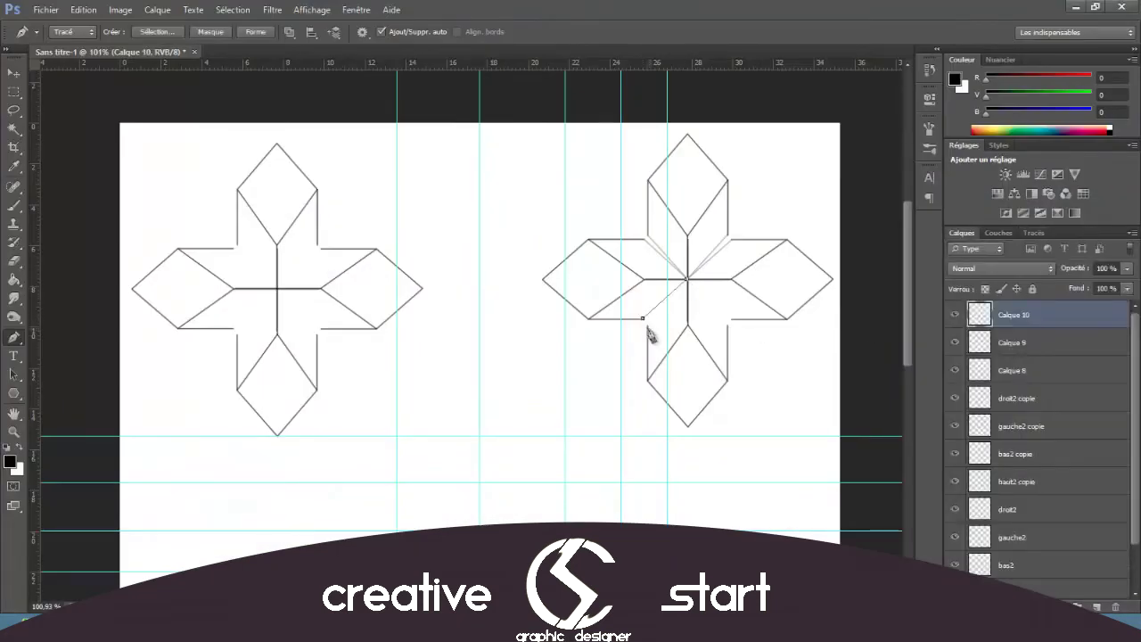
pyautogui.rightClick(667, 307)
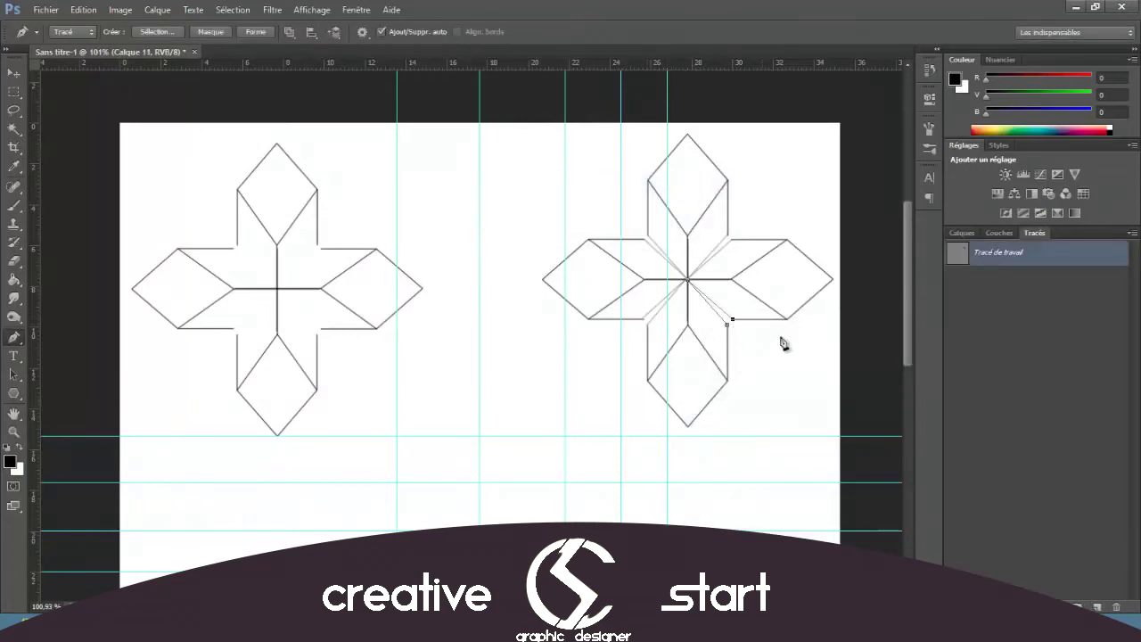
pyautogui.rightClick(685, 308)
pyautogui.click(961, 236)
pyautogui.rightClick(998, 308)
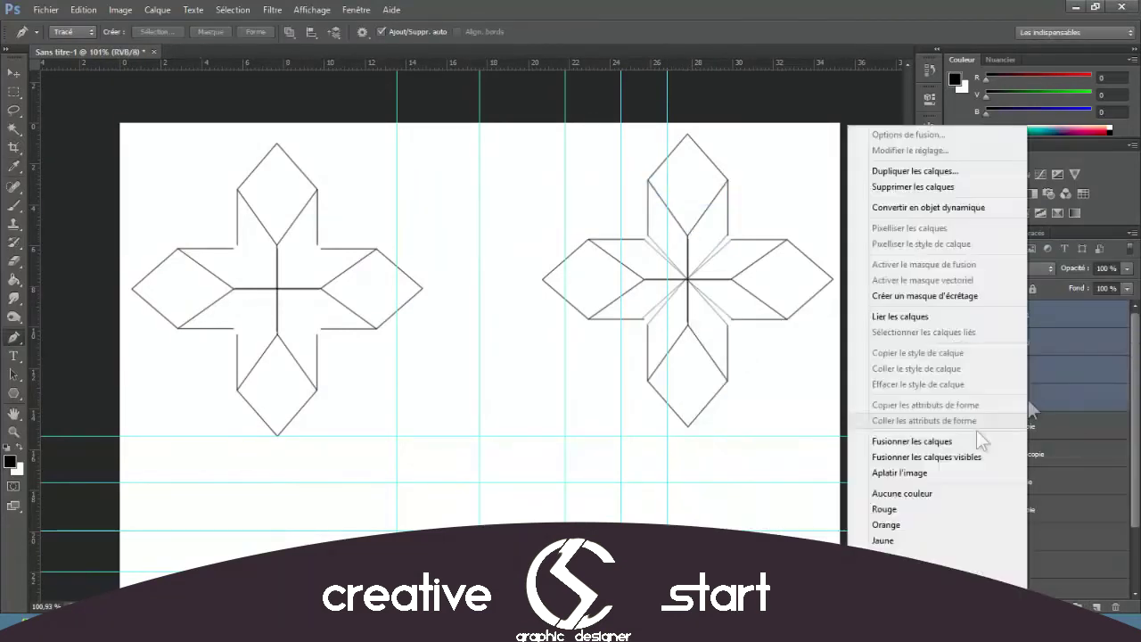
pyautogui.click(977, 430)
# Shift the right star slightly right and rotate it into alignment
pyautogui.keyDown('shift'); pyautogui.click(1084, 482); pyautogui.keyUp('shift')
pyautogui.moveTo(796, 426); pyautogui.dragTo(858, 434)
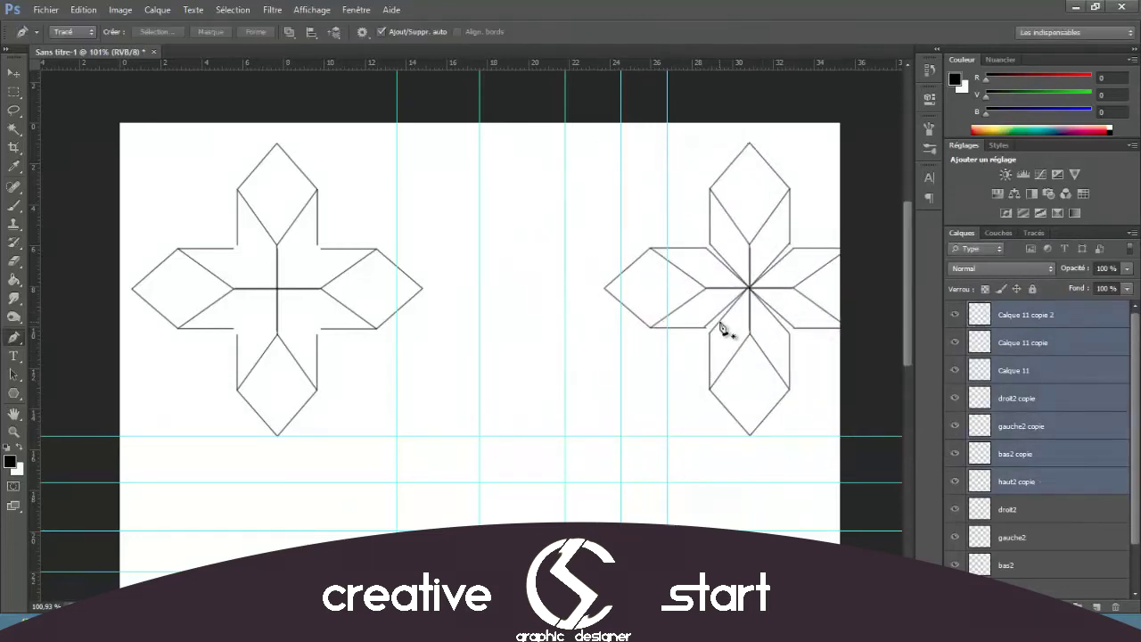
pyautogui.hotkey('ctrl', 't')
pyautogui.moveTo(724, 330); pyautogui.dragTo(758, 356)
pyautogui.press('Return')
# Select the original arm layers in Groupe 2 and the star's copy layers for merging
pyautogui.click(971, 435)
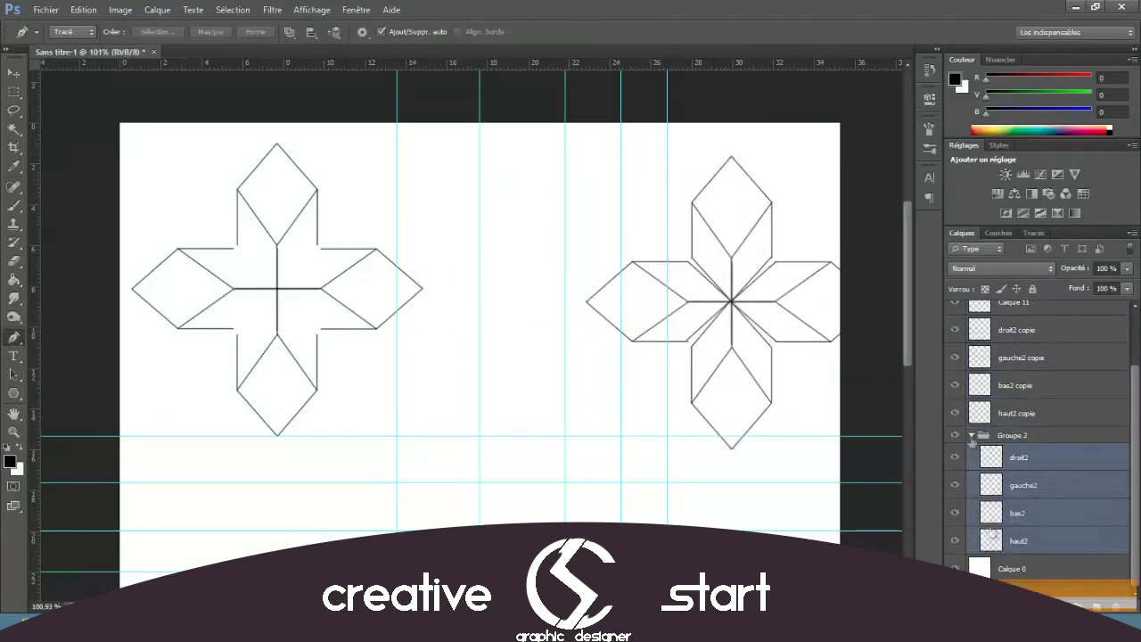
pyautogui.click(972, 435)
pyautogui.rightClick(1063, 487)
# Merge the star's copy layers into Calque 11 copie 2 and cancel the trial rotation
pyautogui.click(946, 487)
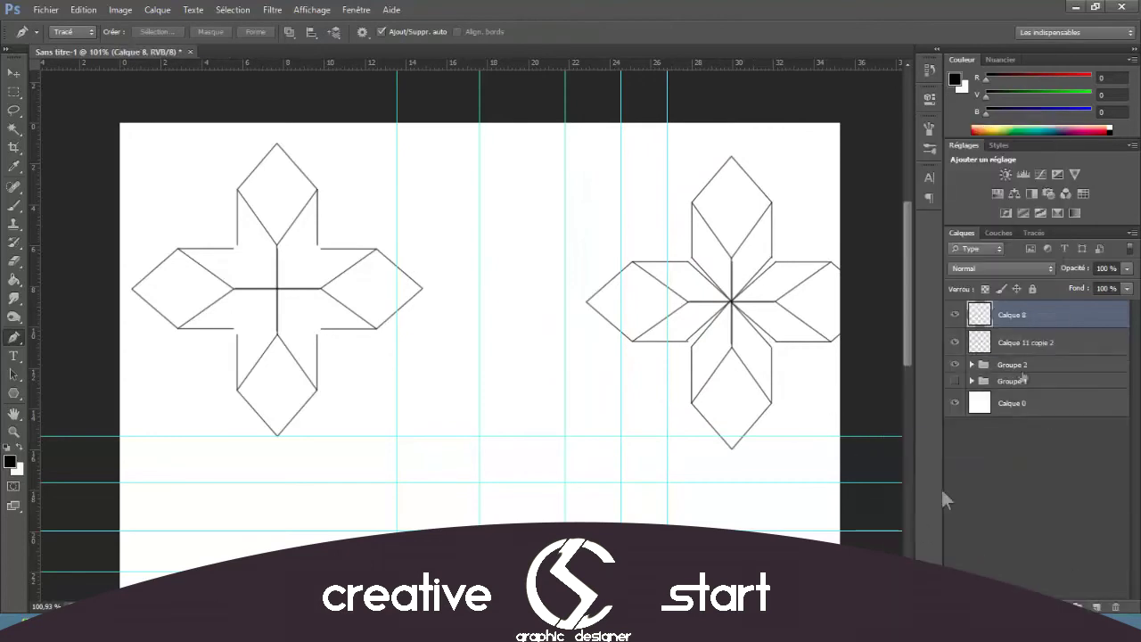
pyautogui.click(1026, 343)
pyautogui.hotkey('ctrl', 't')
pyautogui.moveTo(704, 276); pyautogui.dragTo(748, 418)
pyautogui.press('Escape')
# Move the star to the canvas centre and hide the guides
pyautogui.click(1012, 314)
pyautogui.hotkey('ctrl', 't')
pyautogui.press('Return')
pyautogui.press('p')
pyautogui.press('Delete')
pyautogui.moveTo(544, 238); pyautogui.dragTo(379, 276)
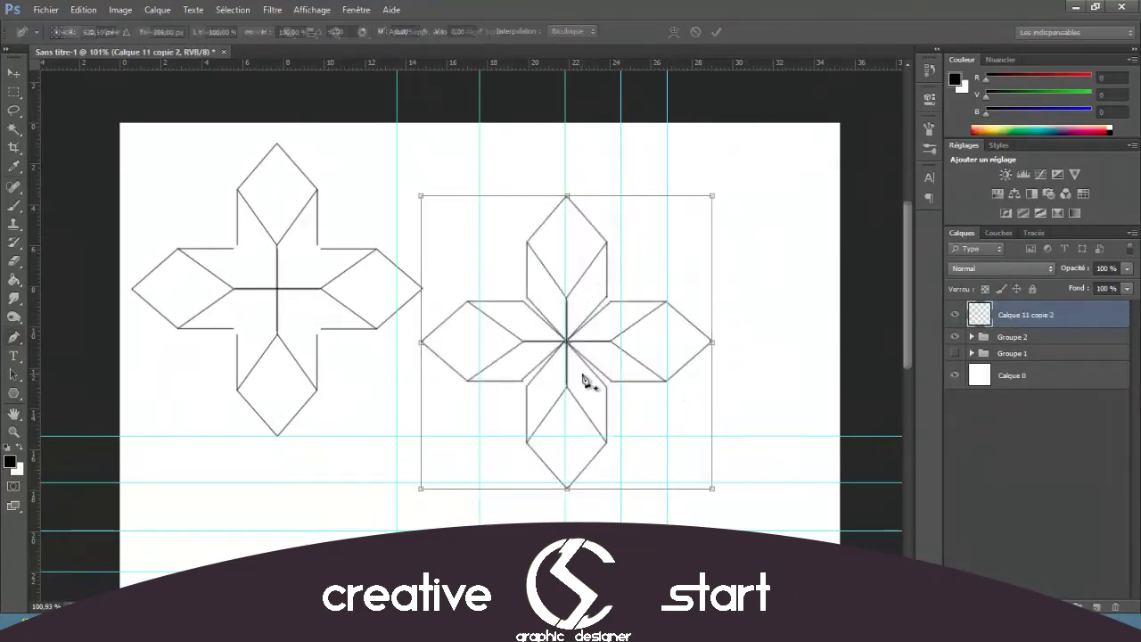
pyautogui.scroll(-3, 392, 182)
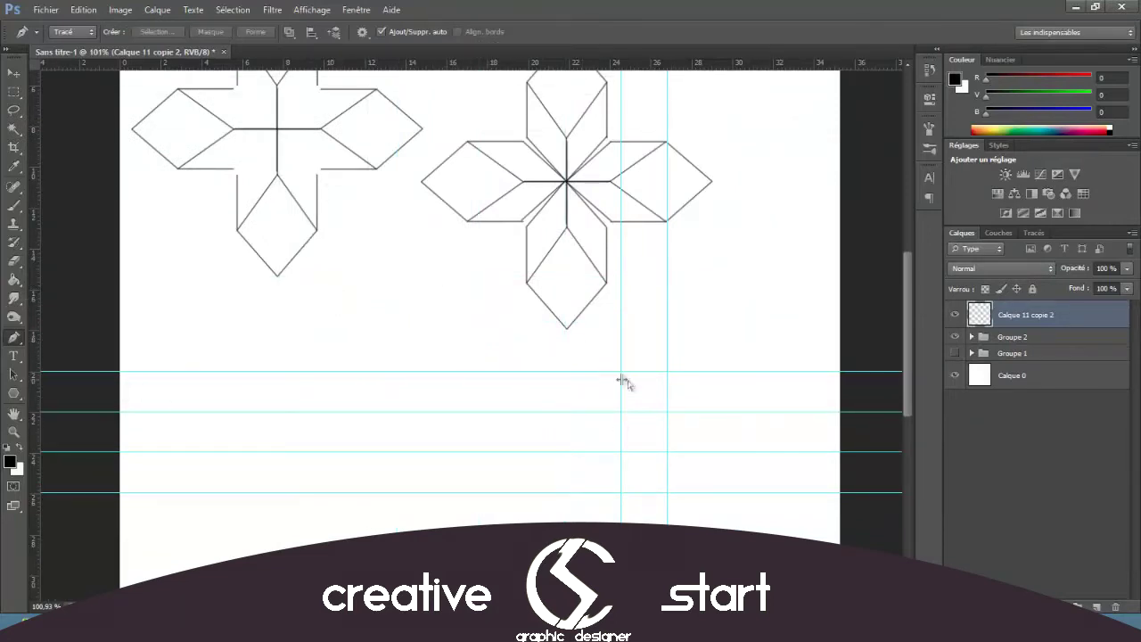
pyautogui.hotkey('ctrl', 't')
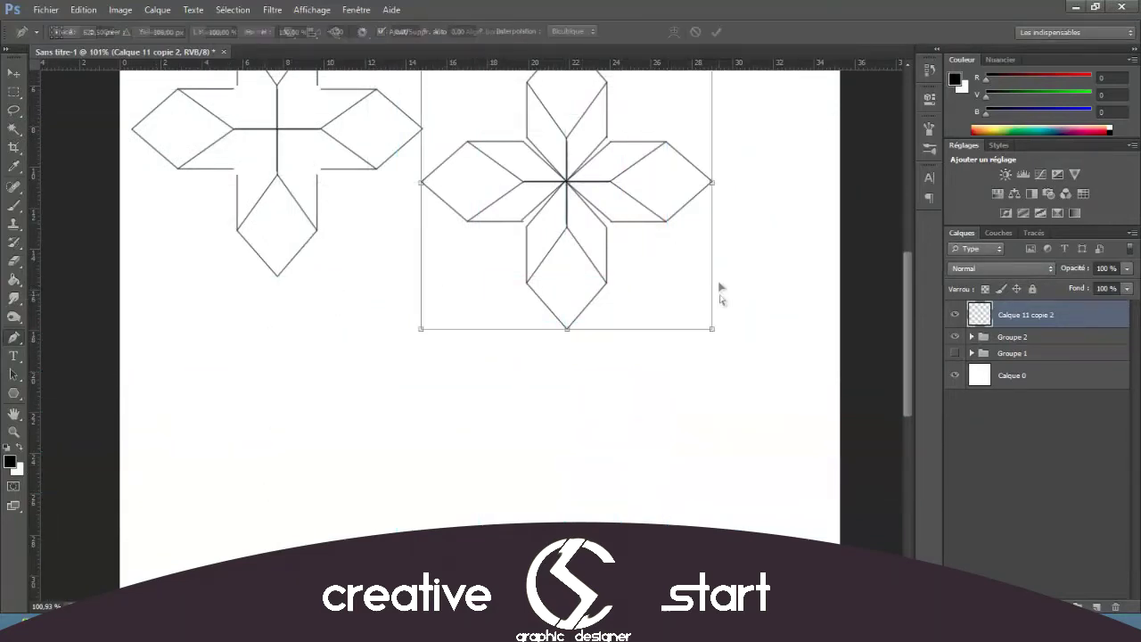
pyautogui.hotkey('ctrl', '-')
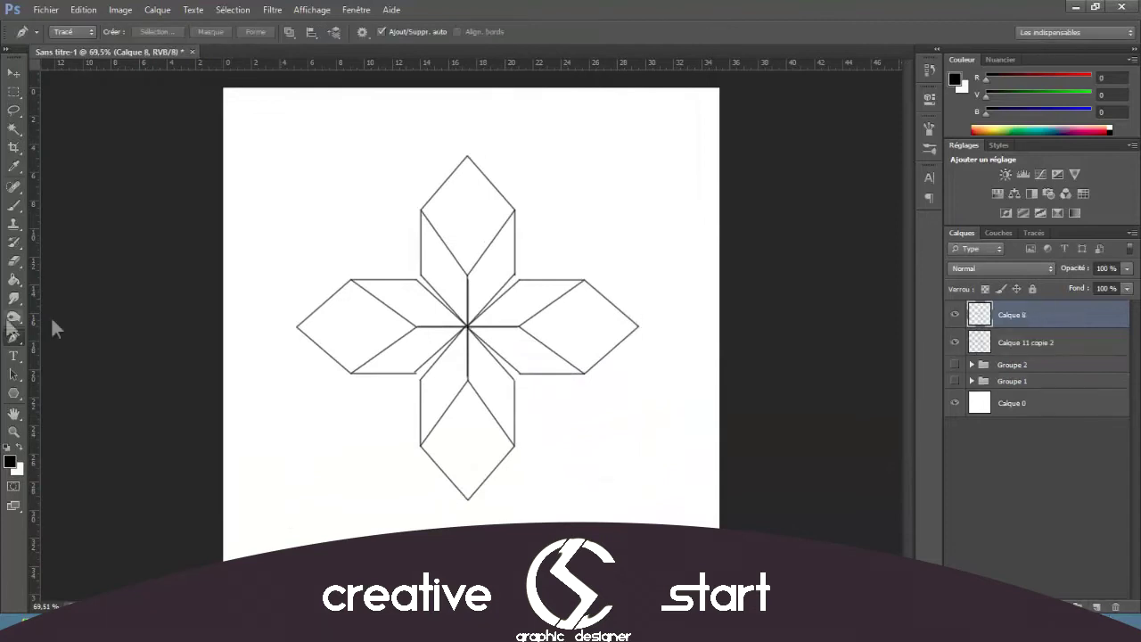
# Zoom to about 214% on the bottom arm and turn the traced facet path into a selection
pyautogui.scroll(5, 470, 505)
pyautogui.scroll(3, 612, 286)
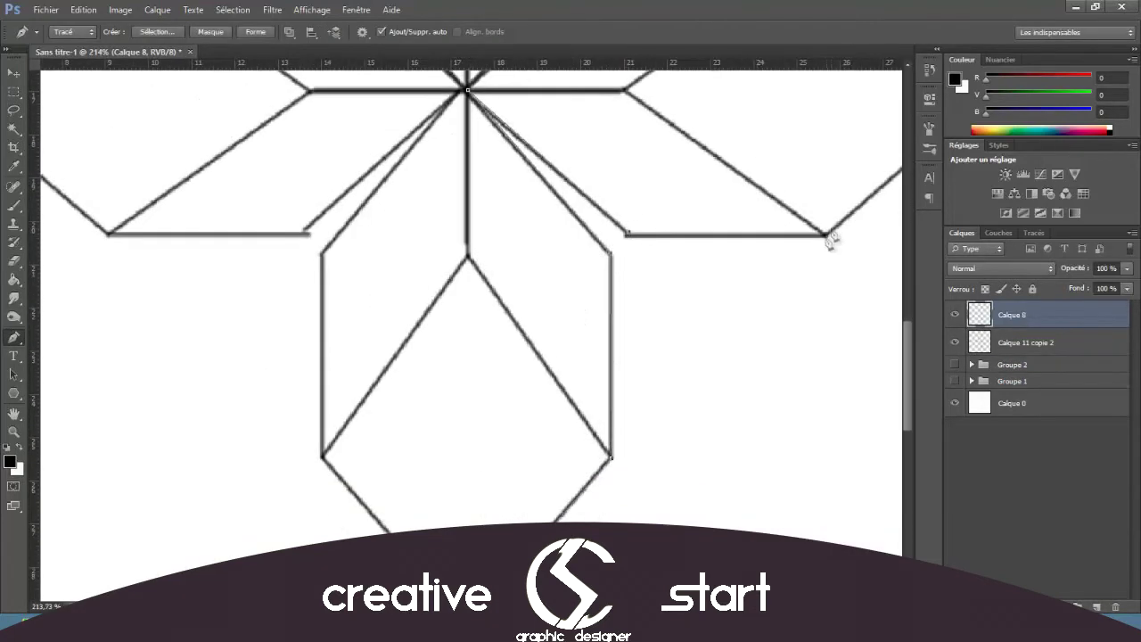
pyautogui.scroll(-2, 611, 401)
pyautogui.scroll(3, 517, 189)
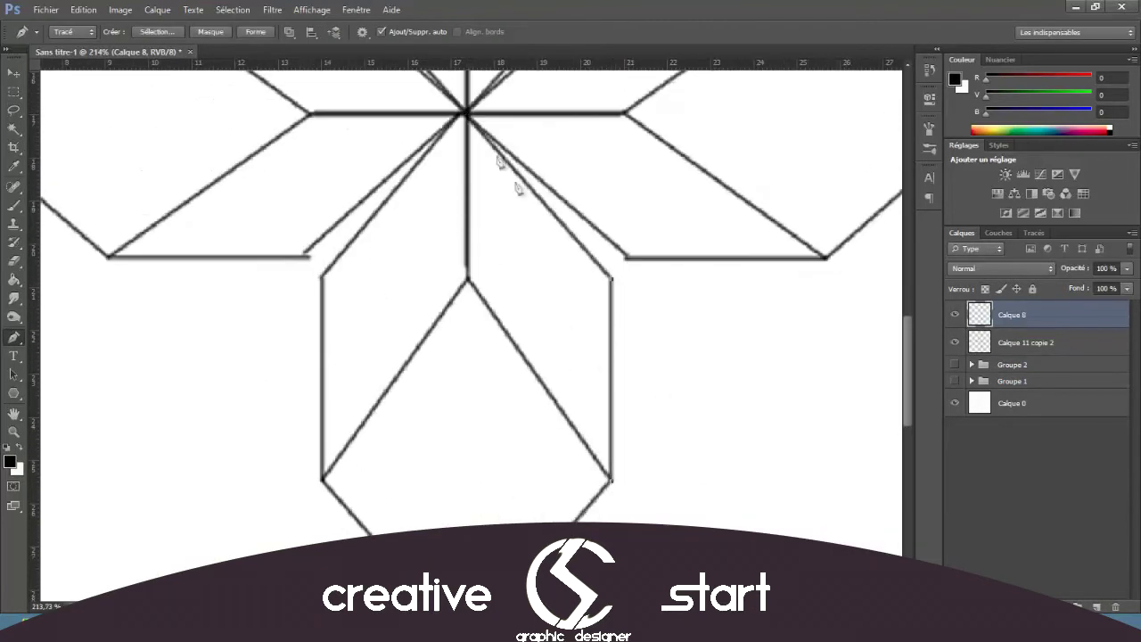
pyautogui.hscroll(5, 845, 266)
pyautogui.scroll(2, 428, 140)
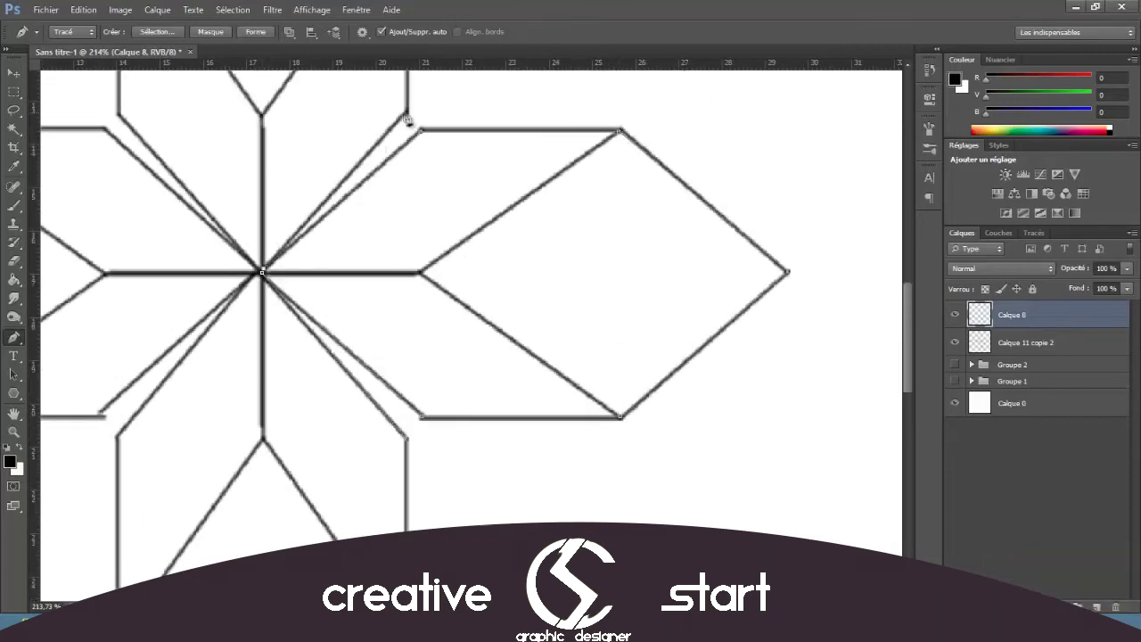
pyautogui.scroll(-4, 426, 181)
pyautogui.scroll(-2, 211, 497)
pyautogui.scroll(-2, 111, 310)
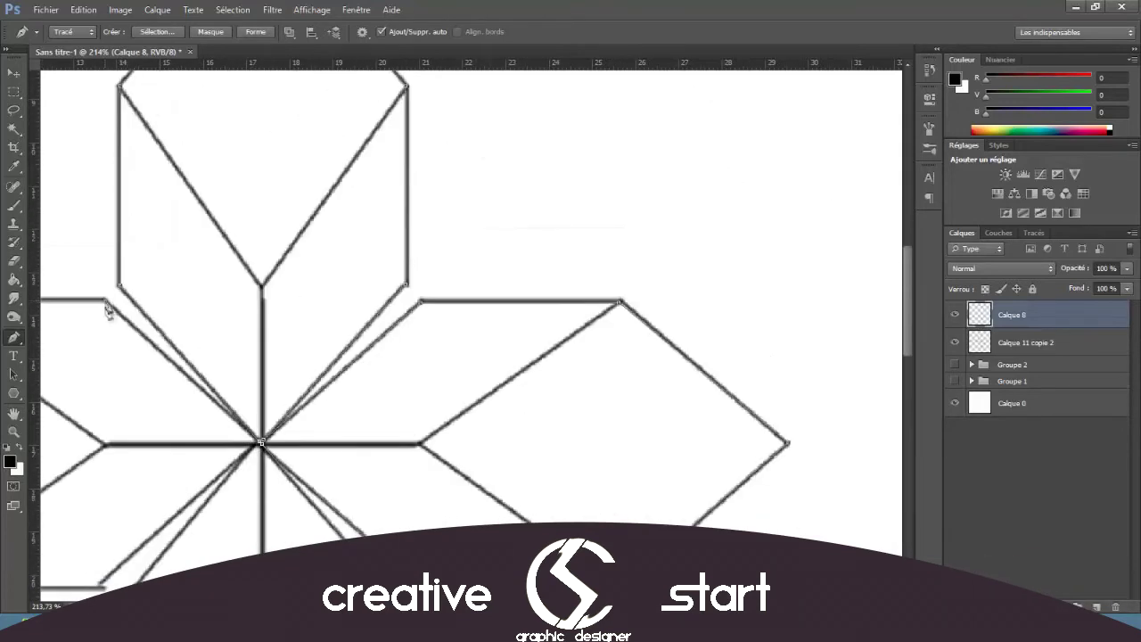
pyautogui.hscroll(-5, 466, 370)
pyautogui.scroll(-3, 435, 475)
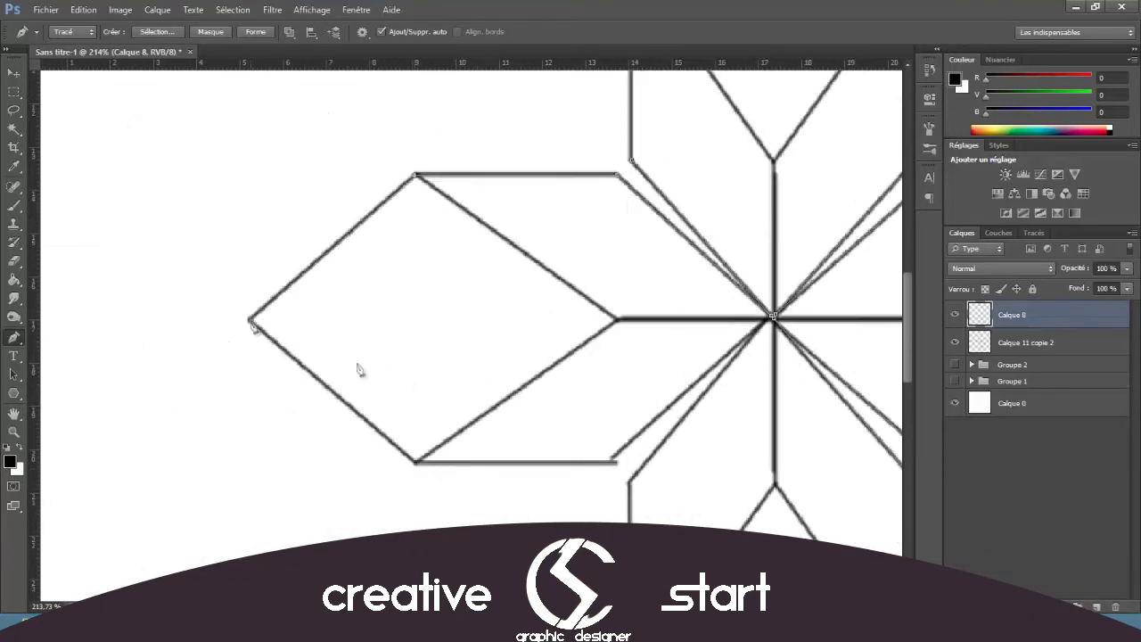
pyautogui.scroll(-6, 704, 482)
pyautogui.scroll(-3, 767, 499)
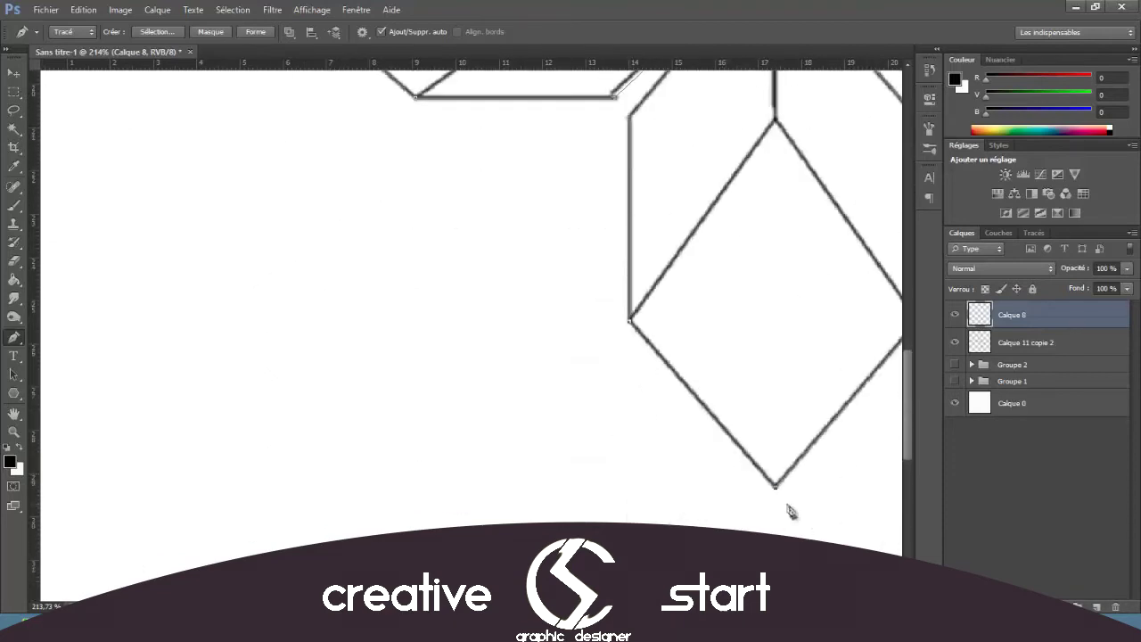
pyautogui.rightClick(763, 378)
pyautogui.click(829, 146)
pyautogui.press('Return')
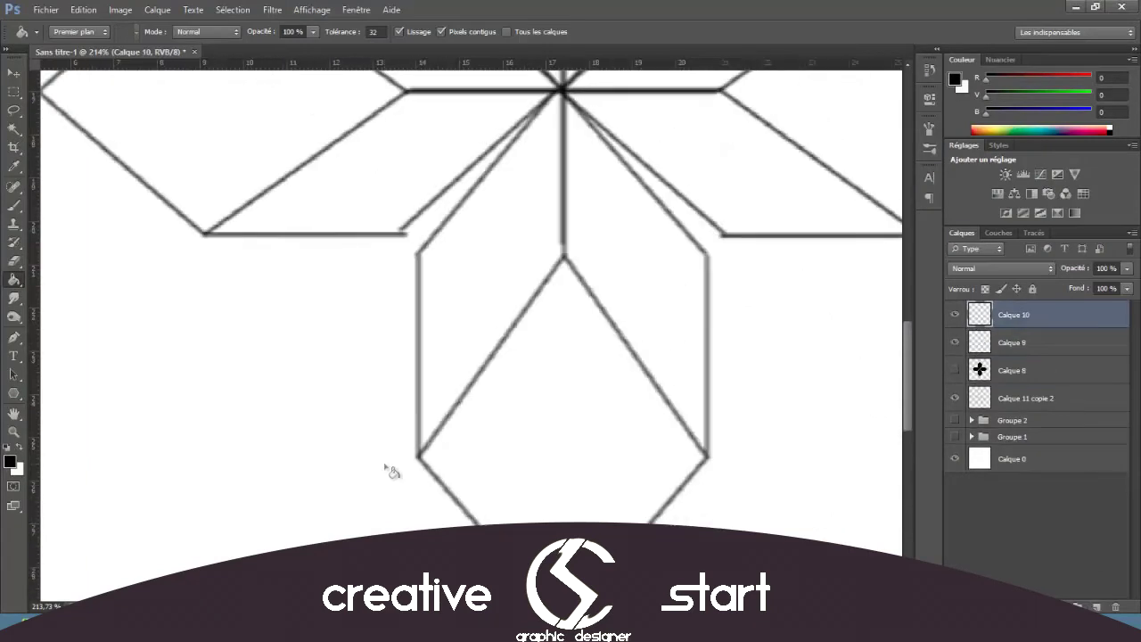
# Turn the next facet path into a selection and fill it solid black with the Paint Bucket
pyautogui.scroll(-3, 720, 444)
pyautogui.rightClick(556, 306)
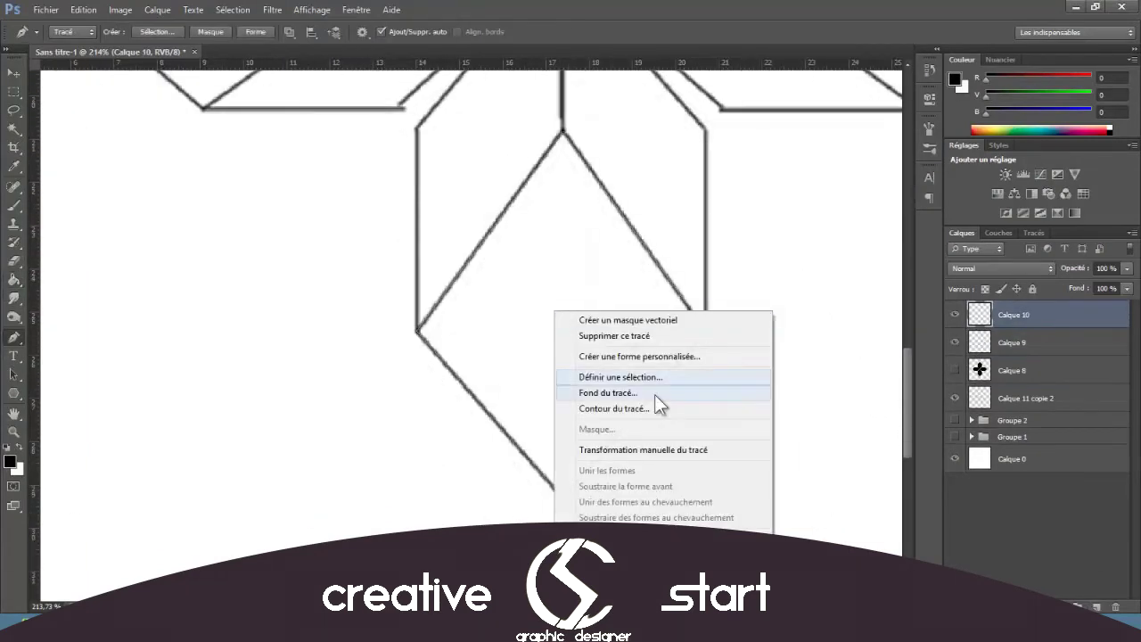
pyautogui.click(655, 376)
pyautogui.press('Return')
pyautogui.press('g')
pyautogui.click(581, 312)
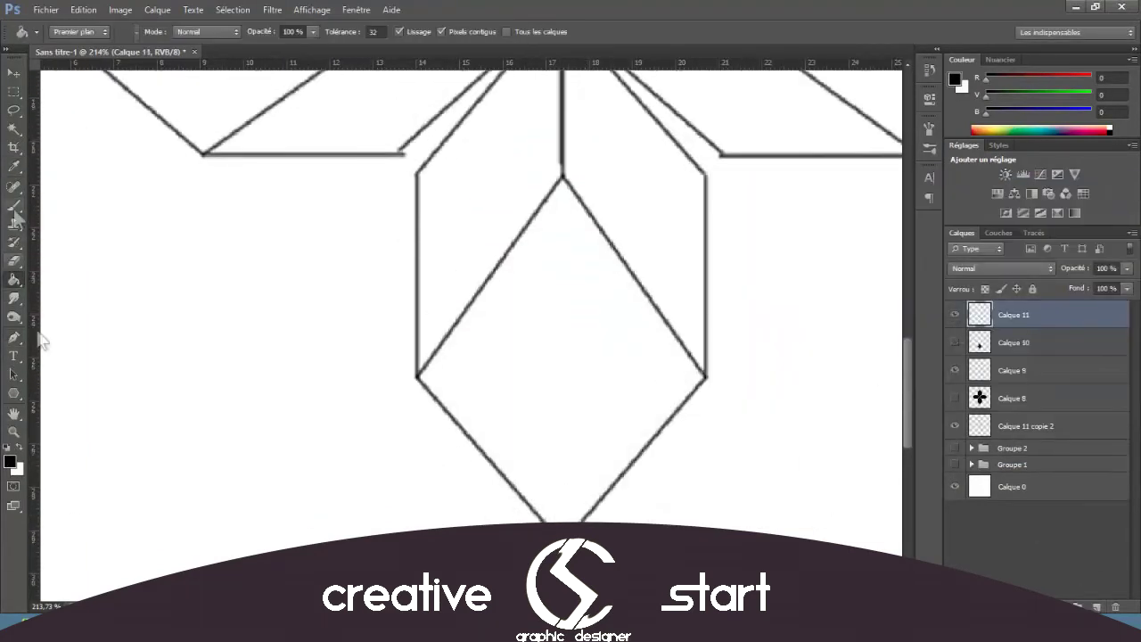
pyautogui.scroll(2, 571, 294)
pyautogui.scroll(2, 571, 295)
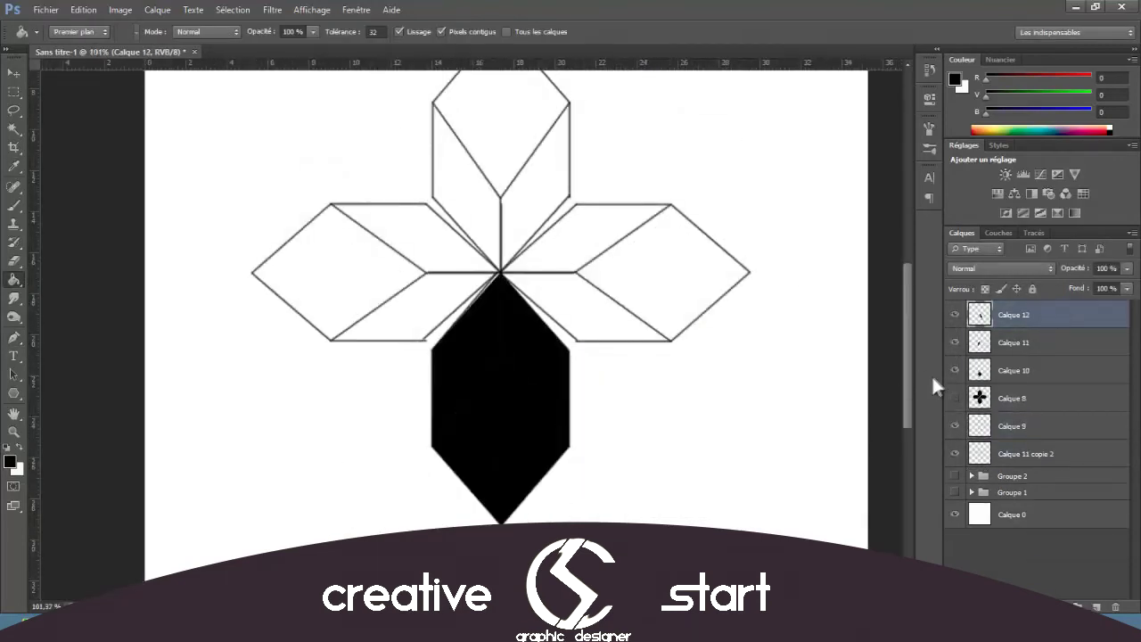
# Hide the grey cross layer Calque 8 and start free-transforming the black diamond on Calque 10
pyautogui.click(955, 399)
pyautogui.click(954, 398)
pyautogui.click(1013, 370)
pyautogui.hotkey('ctrl', 't')
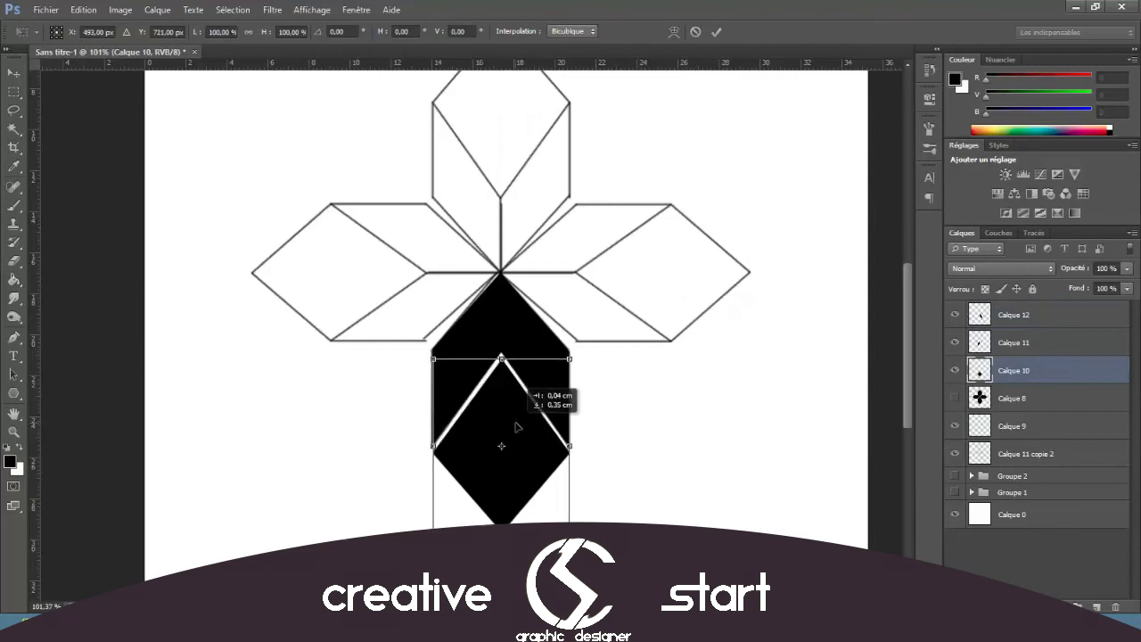